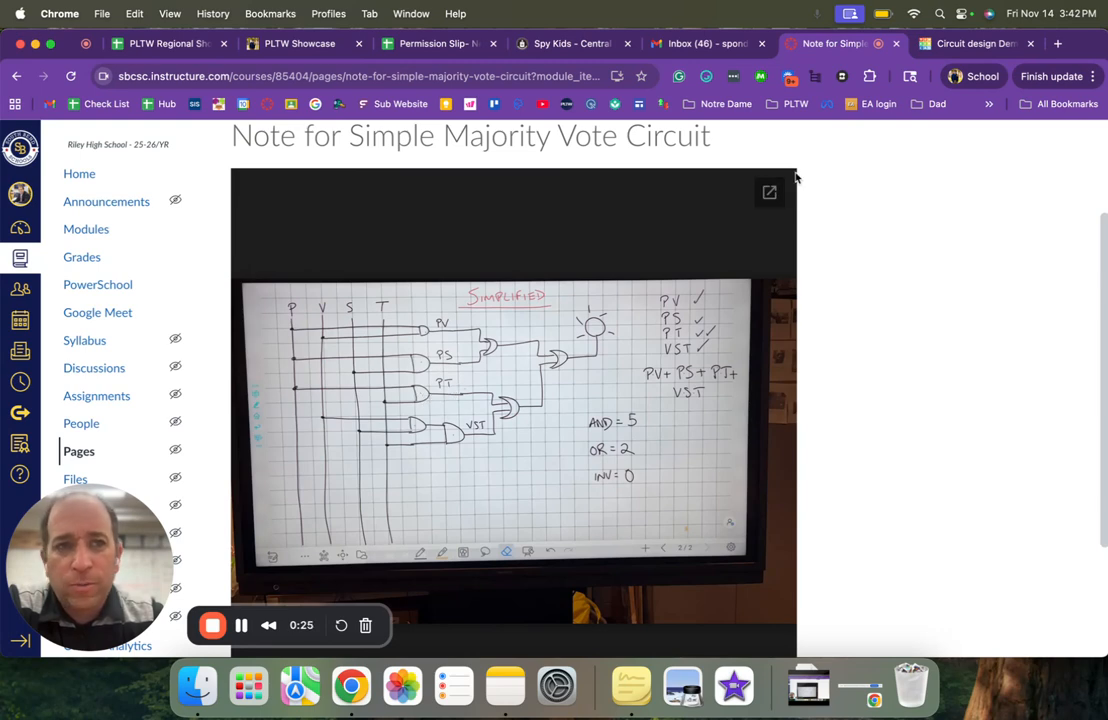
- Switch to the Tinkercad circuit and run green wires from column 1 row h to column 7 row j and from column 4 to column 8 in row j
click(973, 44)
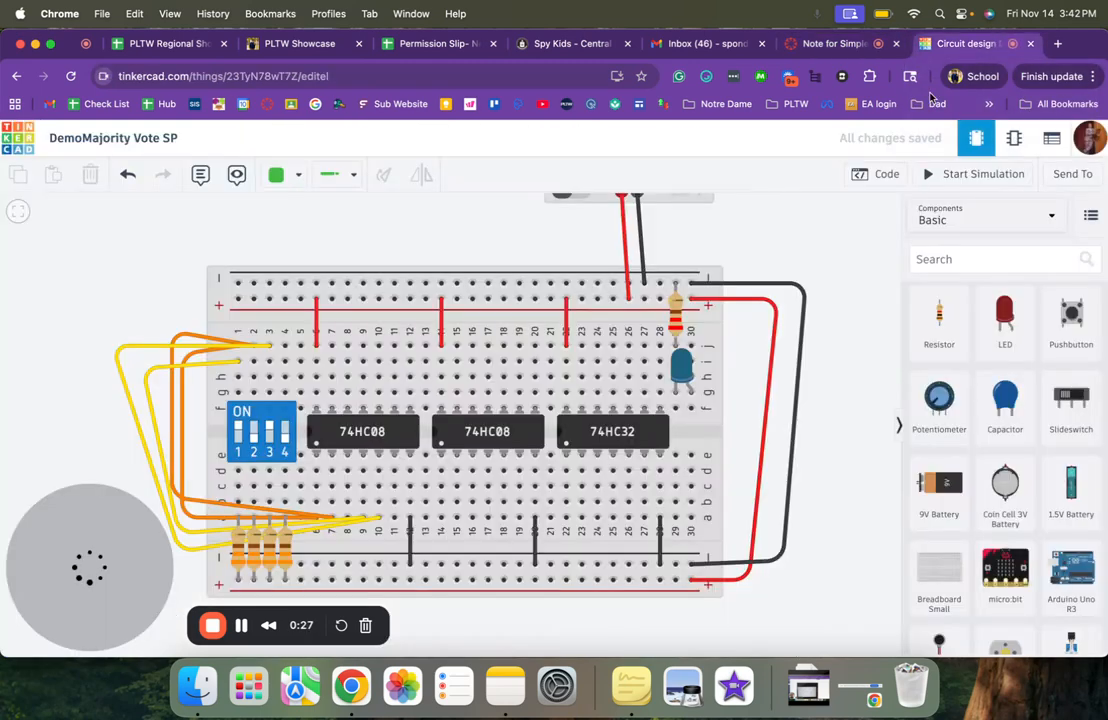
click(279, 175)
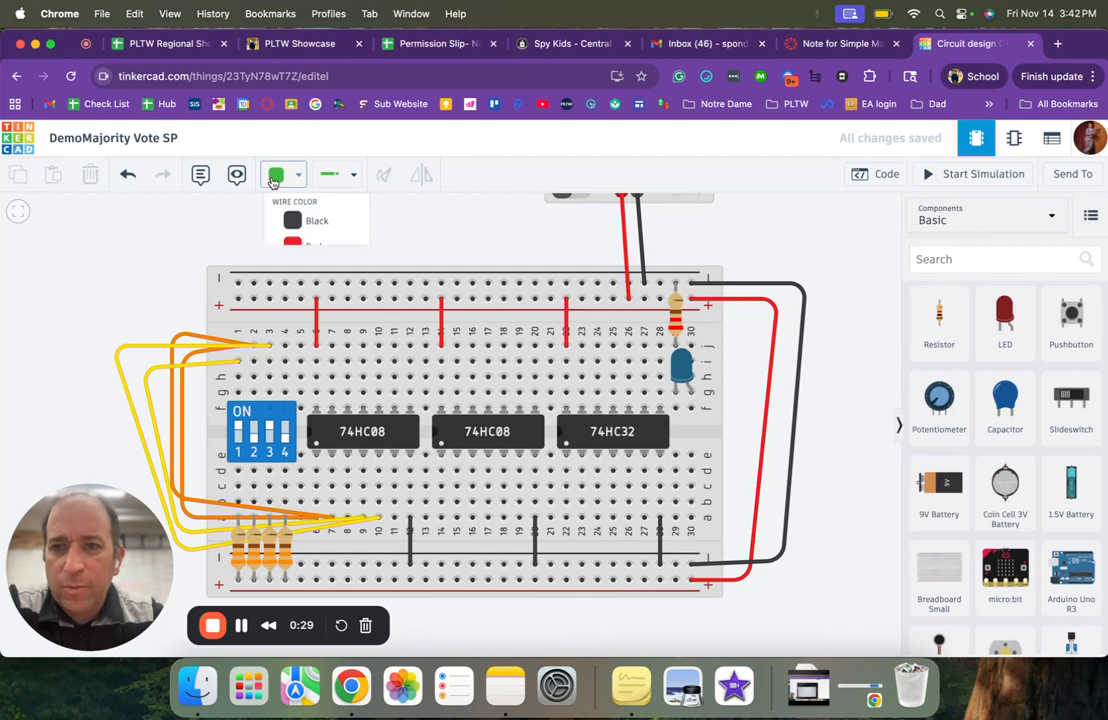
click(311, 332)
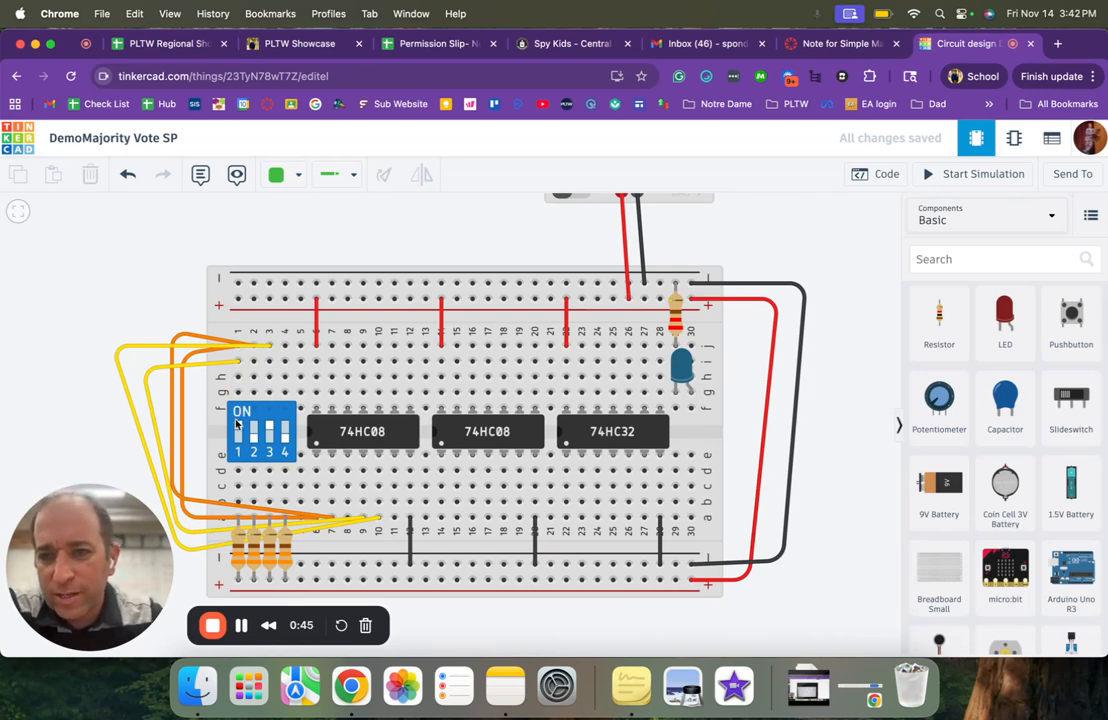
click(237, 376)
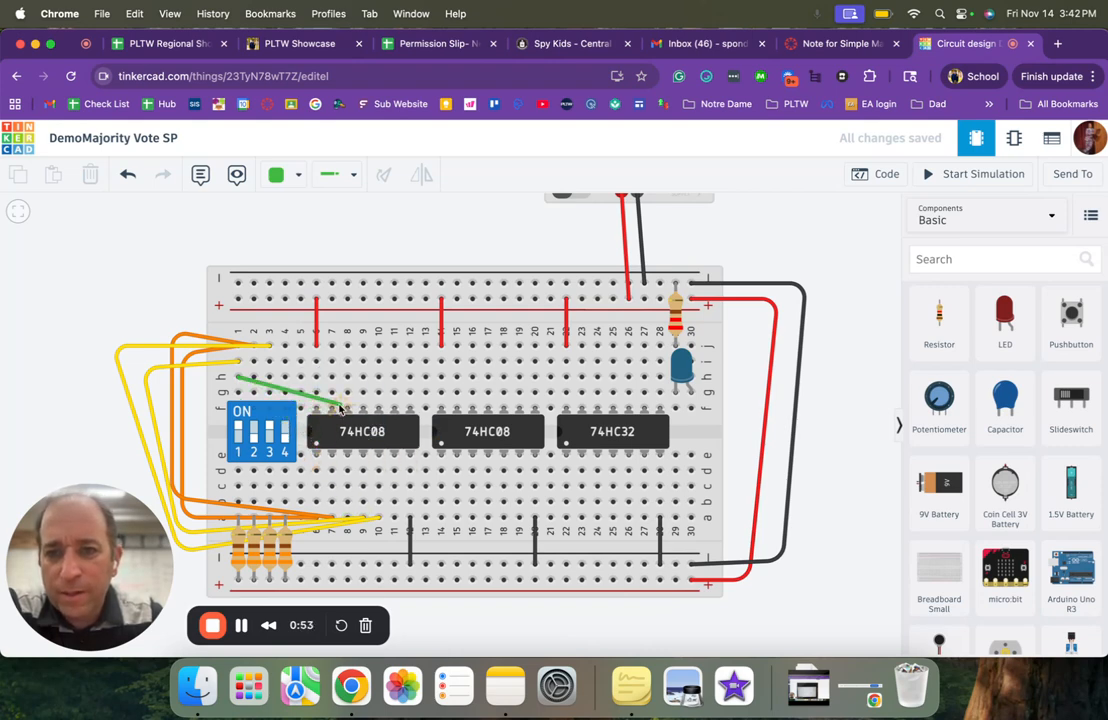
click(331, 346)
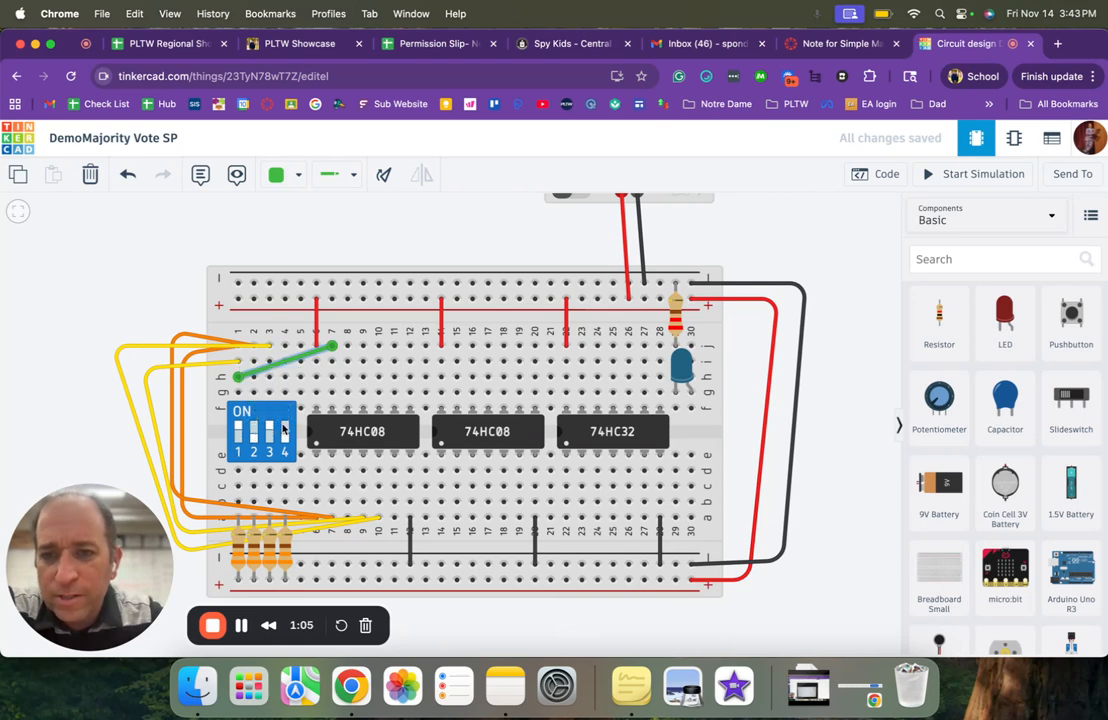
click(285, 346)
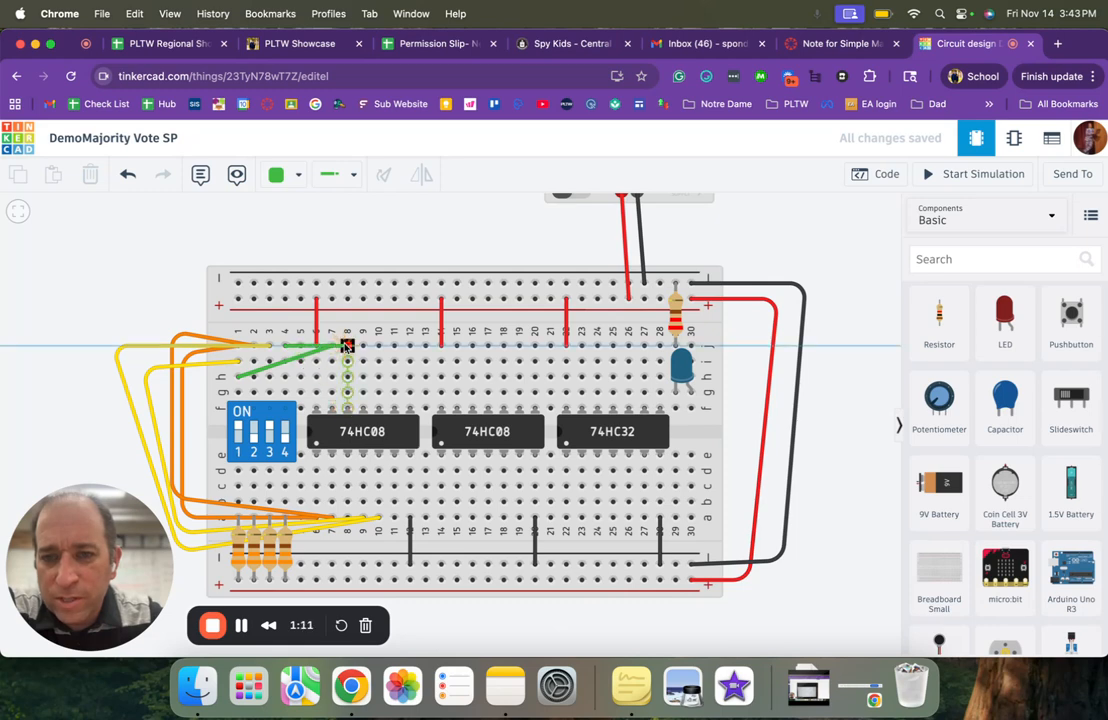
click(346, 346)
click(172, 302)
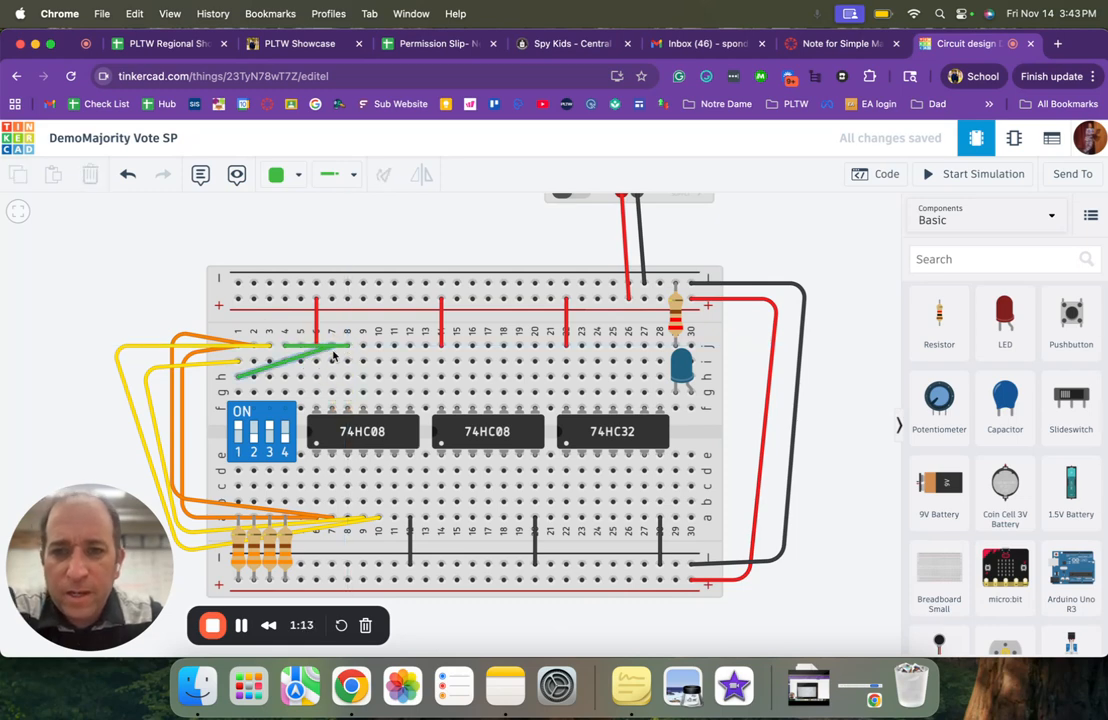
- Connect column 9 row j to column 30 row f with a green wire and start the simulation
click(364, 347)
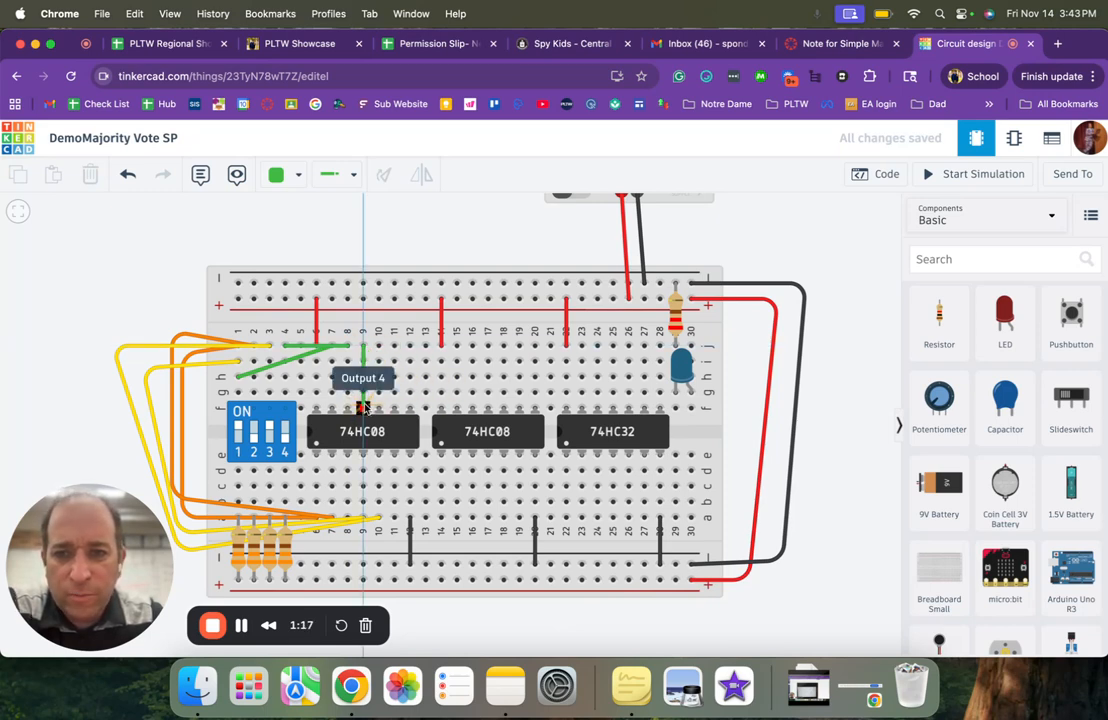
click(691, 409)
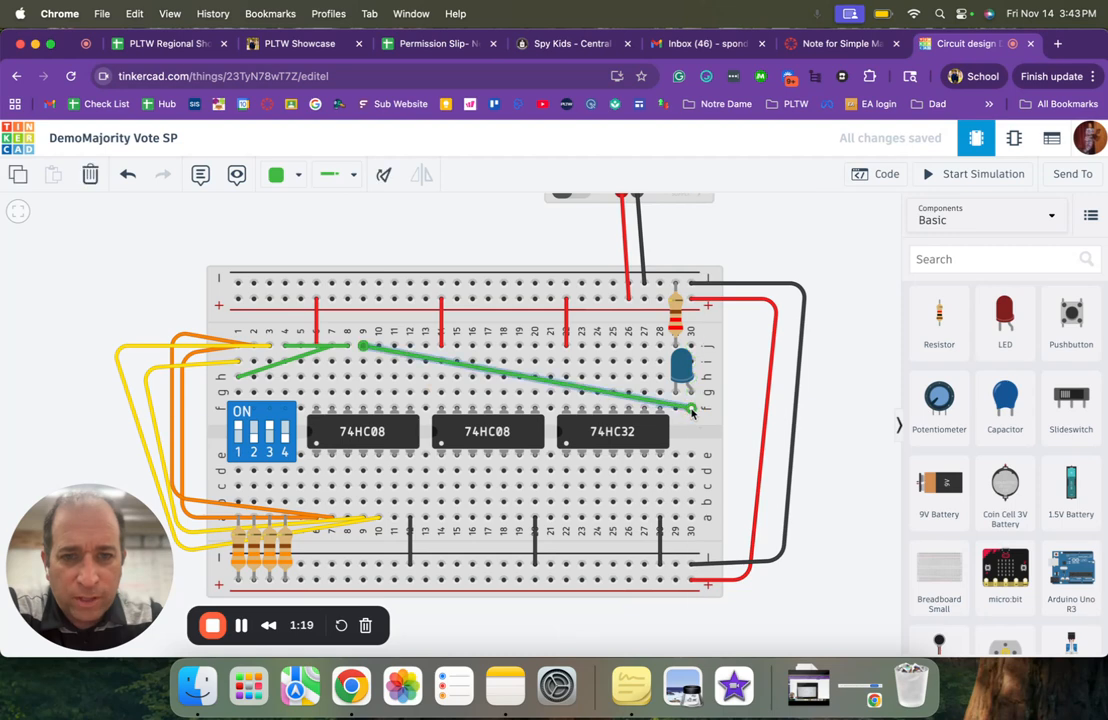
click(970, 176)
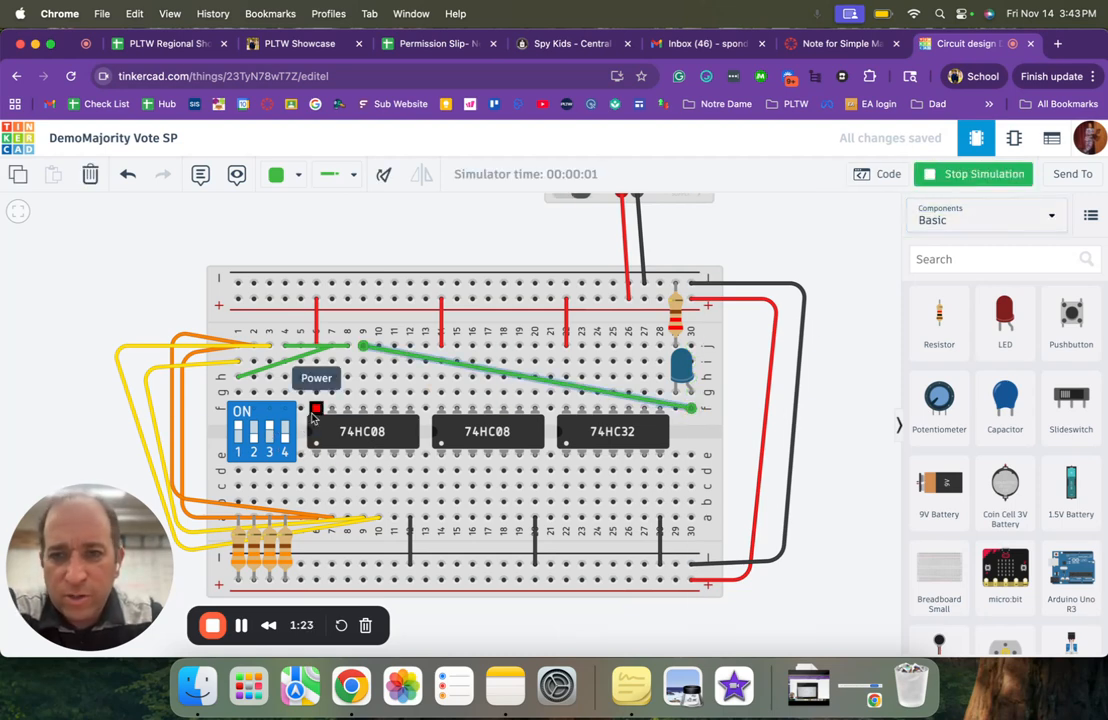
- Test the LED's response by toggling the DIP switches, ending with only switches 1 and 4 on
click(271, 430)
click(238, 429)
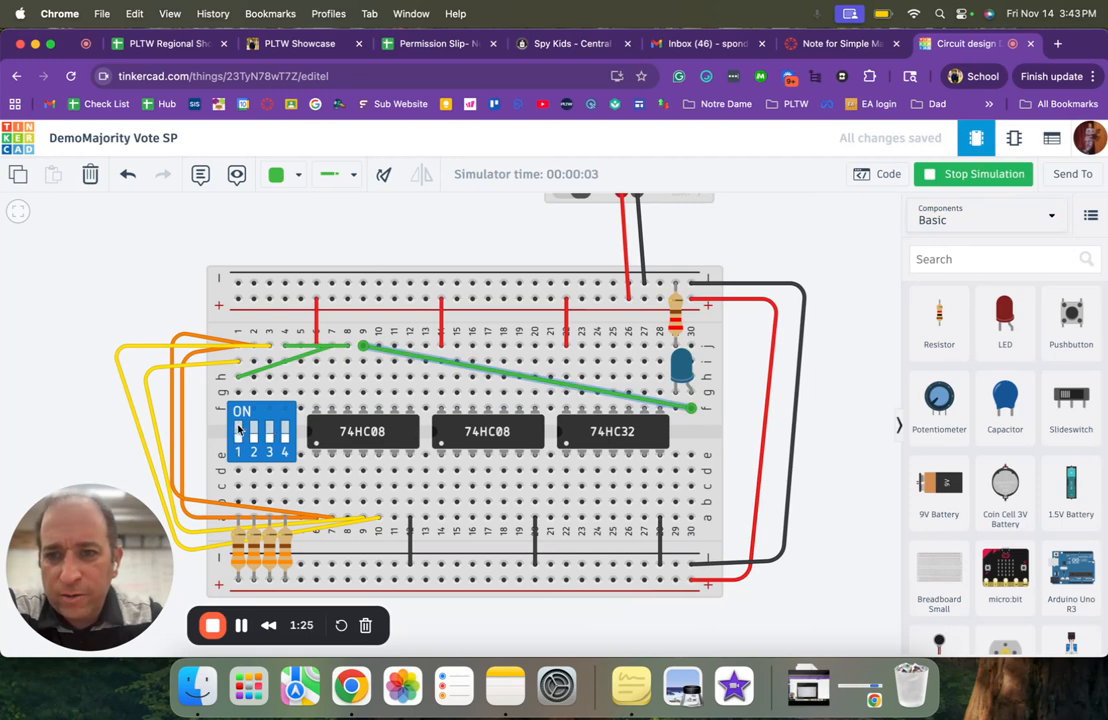
click(254, 442)
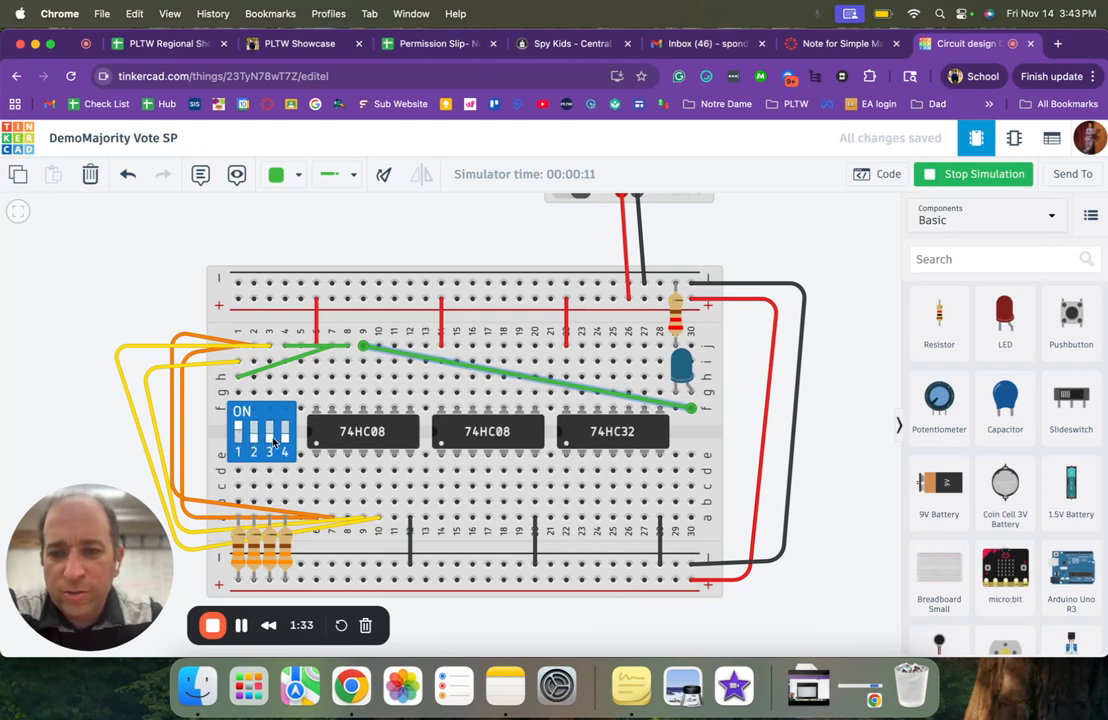
click(286, 437)
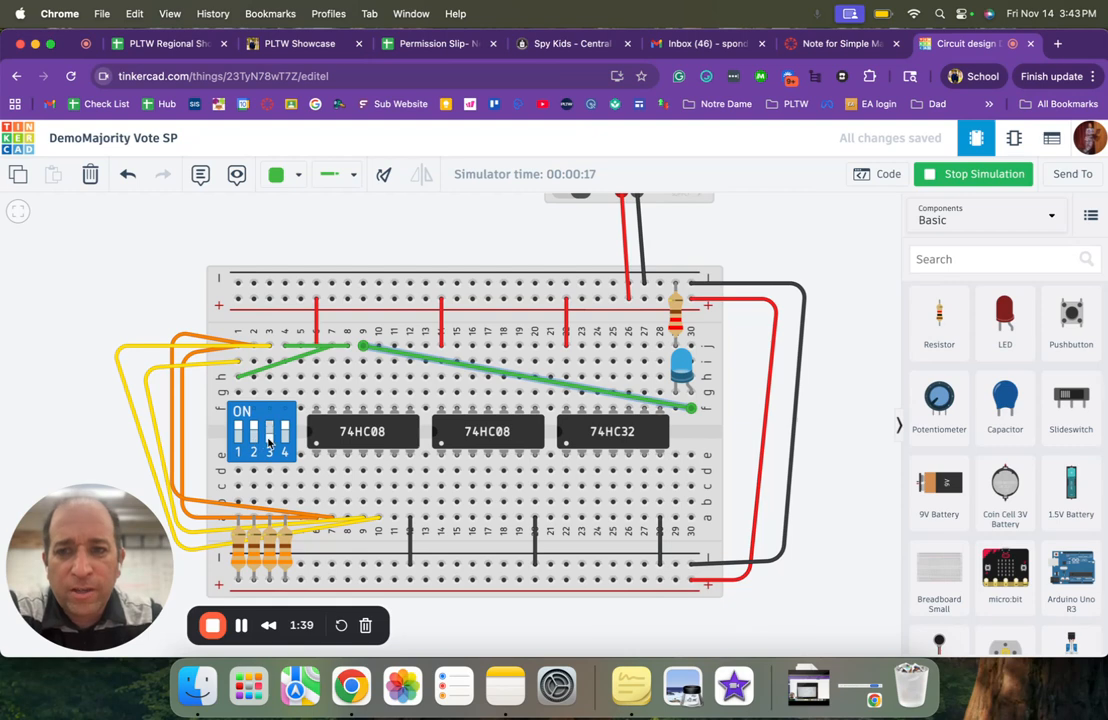
click(254, 439)
click(284, 439)
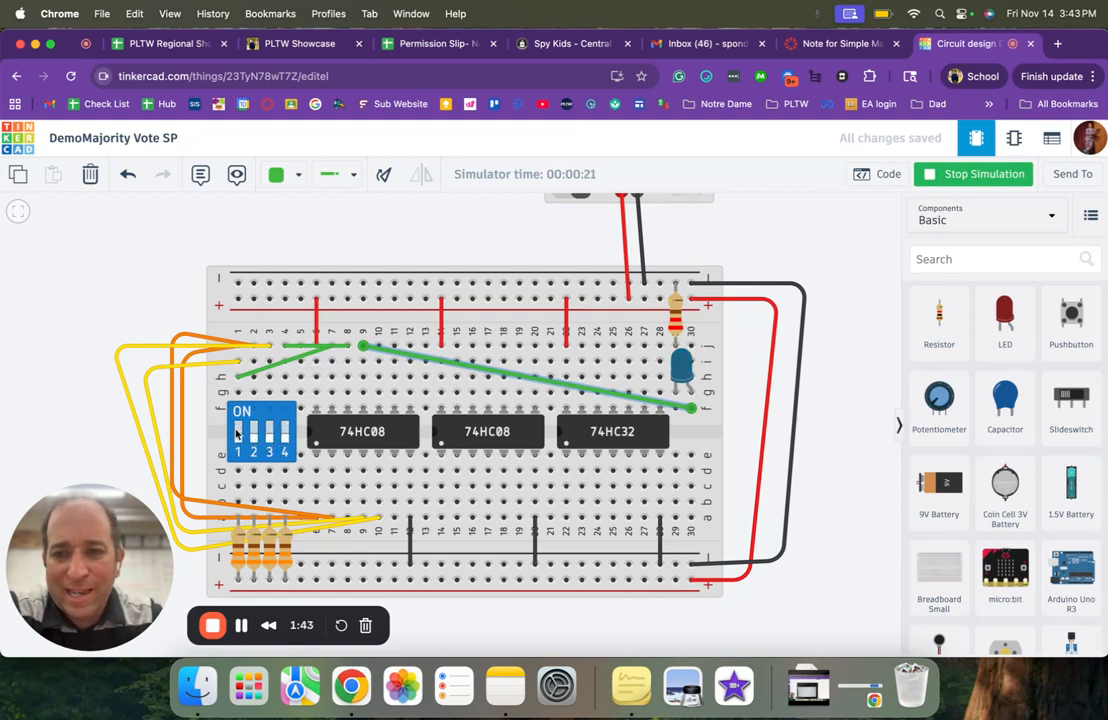
click(237, 434)
click(285, 437)
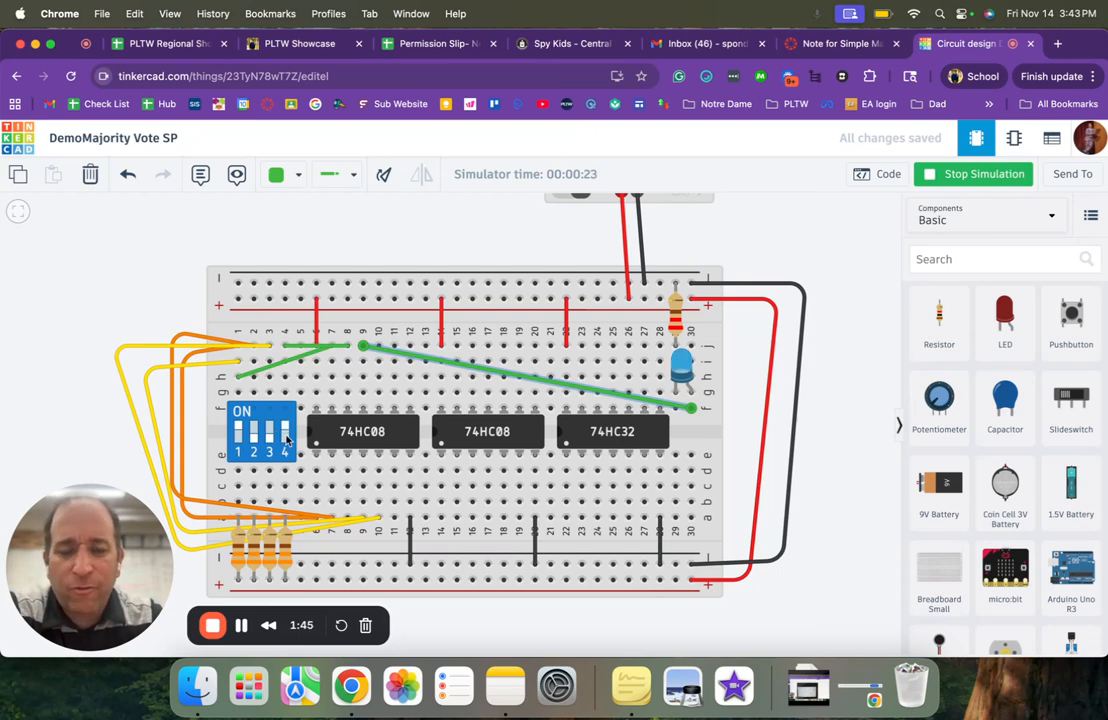
- Stop the simulation and delete the long green wire between columns 9 and 30
click(950, 174)
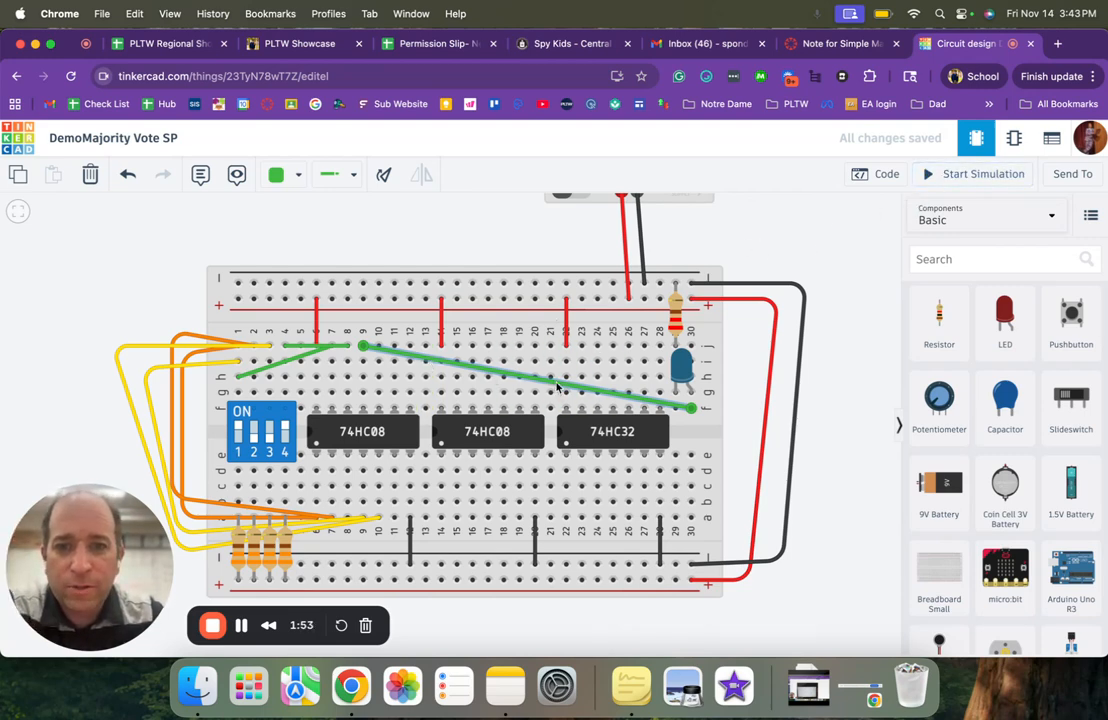
key(Delete)
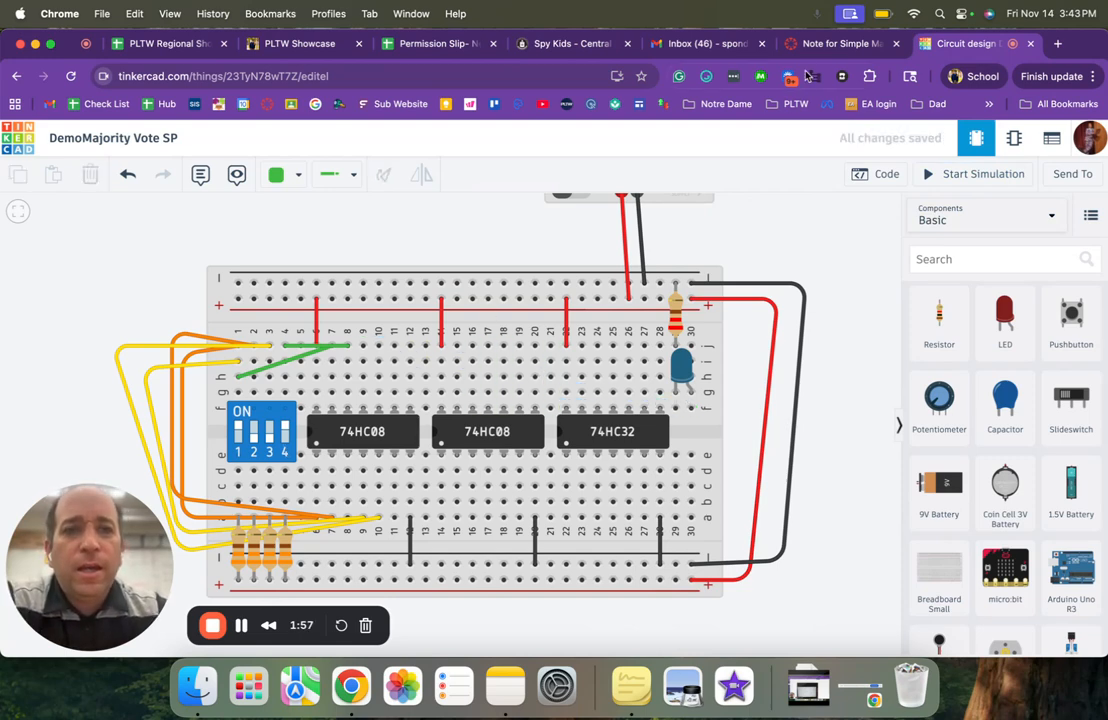
- Check the Simple Majority Vote note, and in the Tinkercad circuit run a turquoise wire from column 2 row i to column 10 row j
click(838, 43)
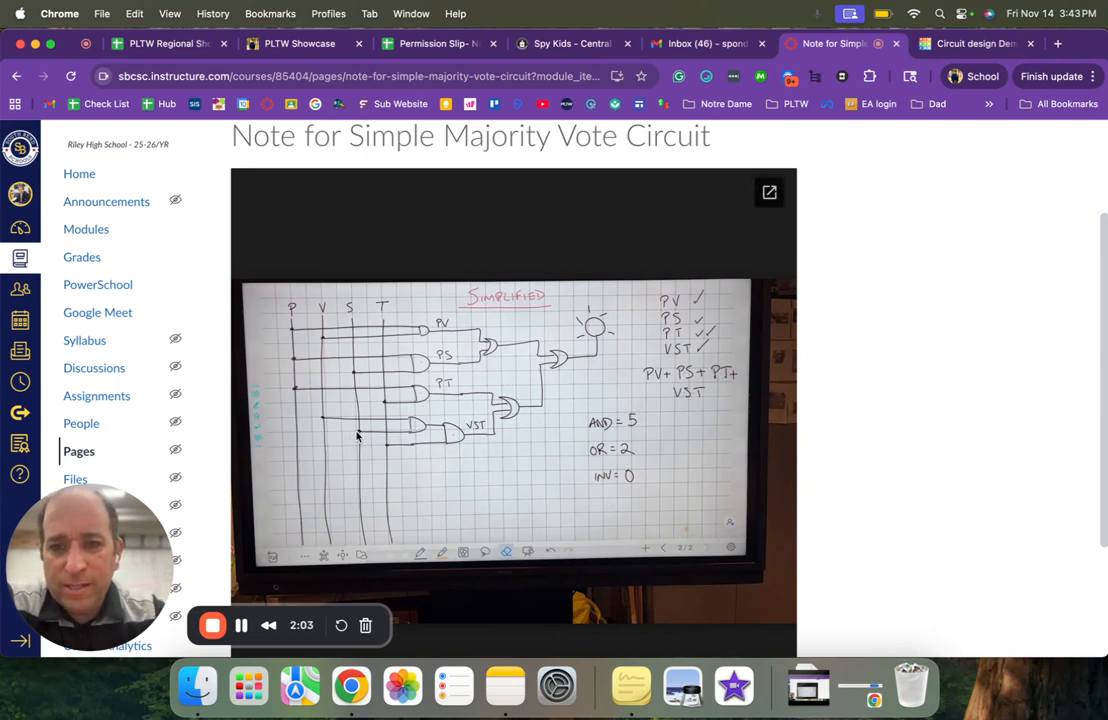
click(972, 43)
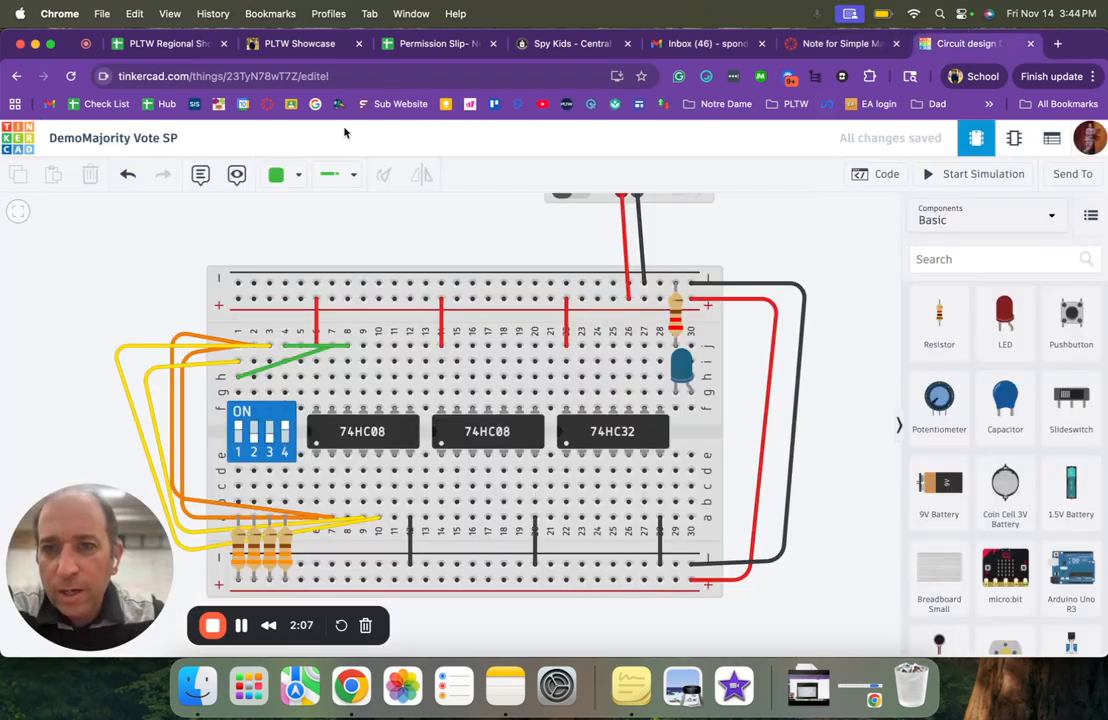
click(297, 175)
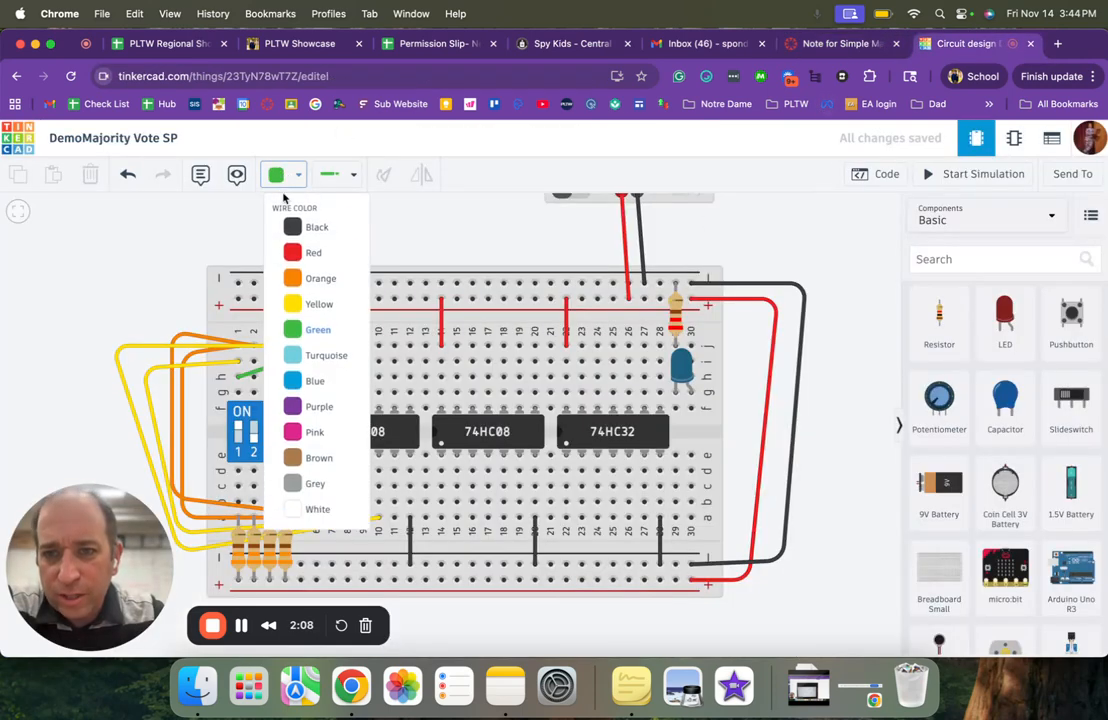
click(323, 356)
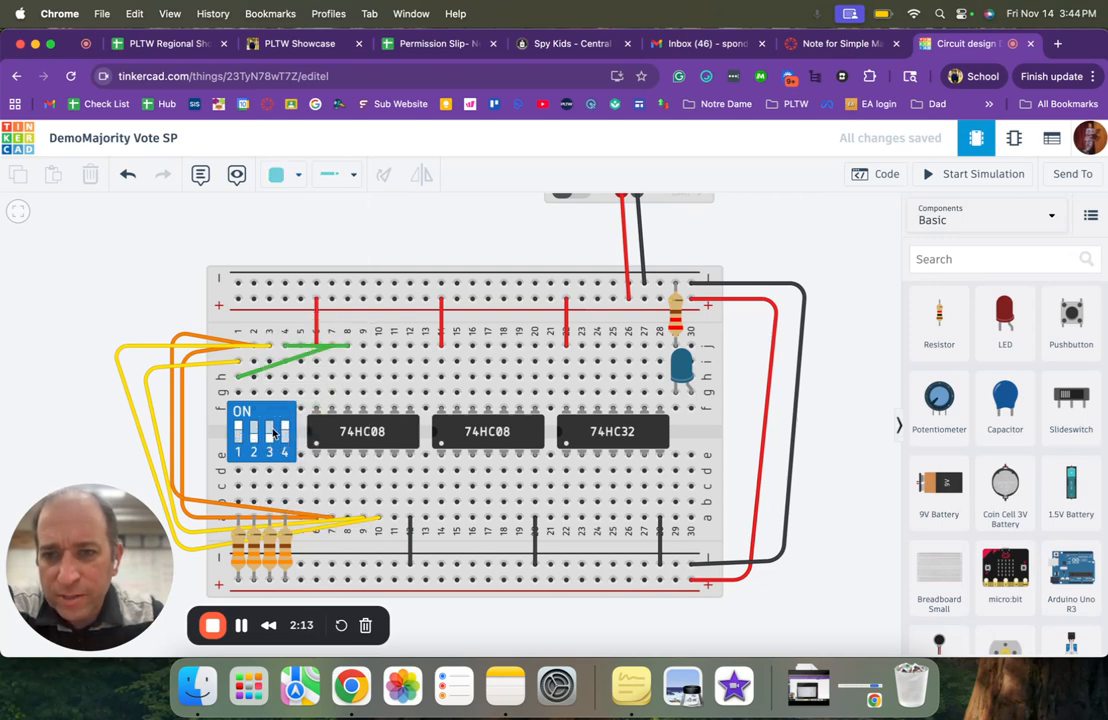
click(254, 365)
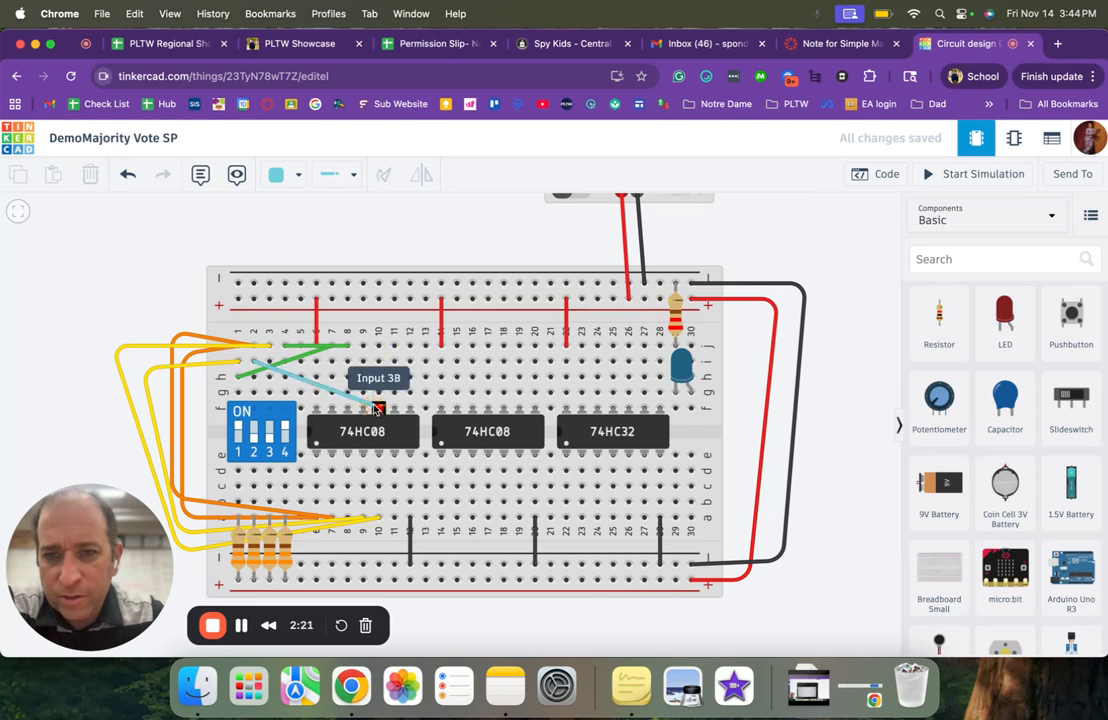
click(378, 347)
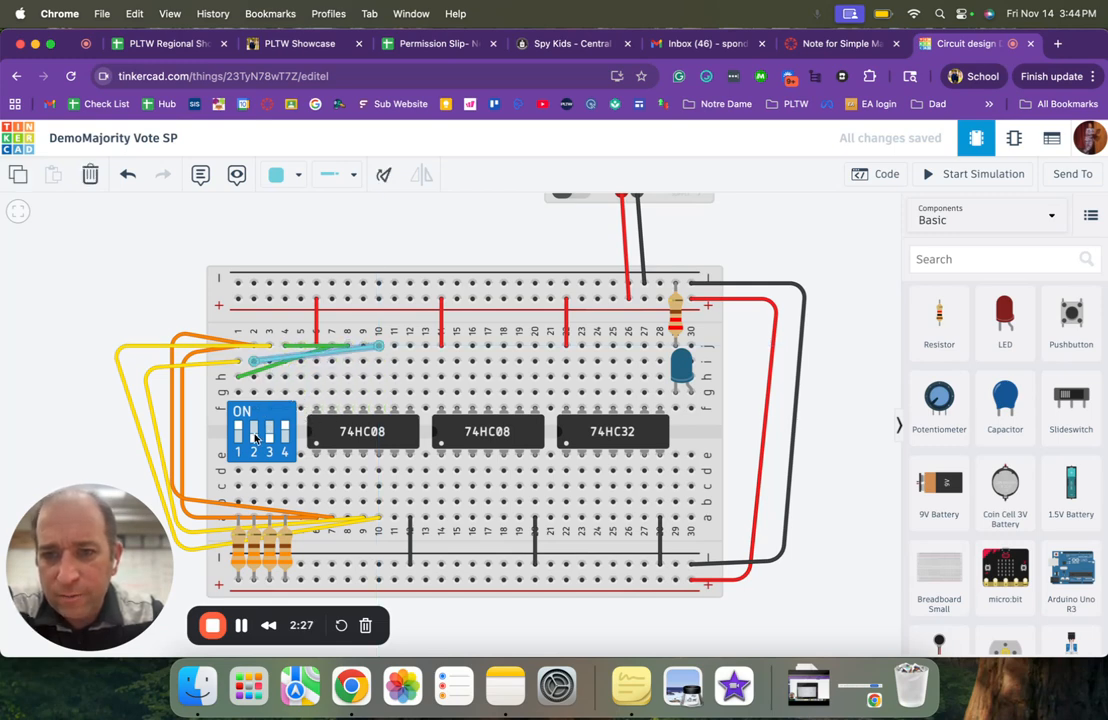
- Run a turquoise wire from column 3 row i to column 11 row j
click(270, 369)
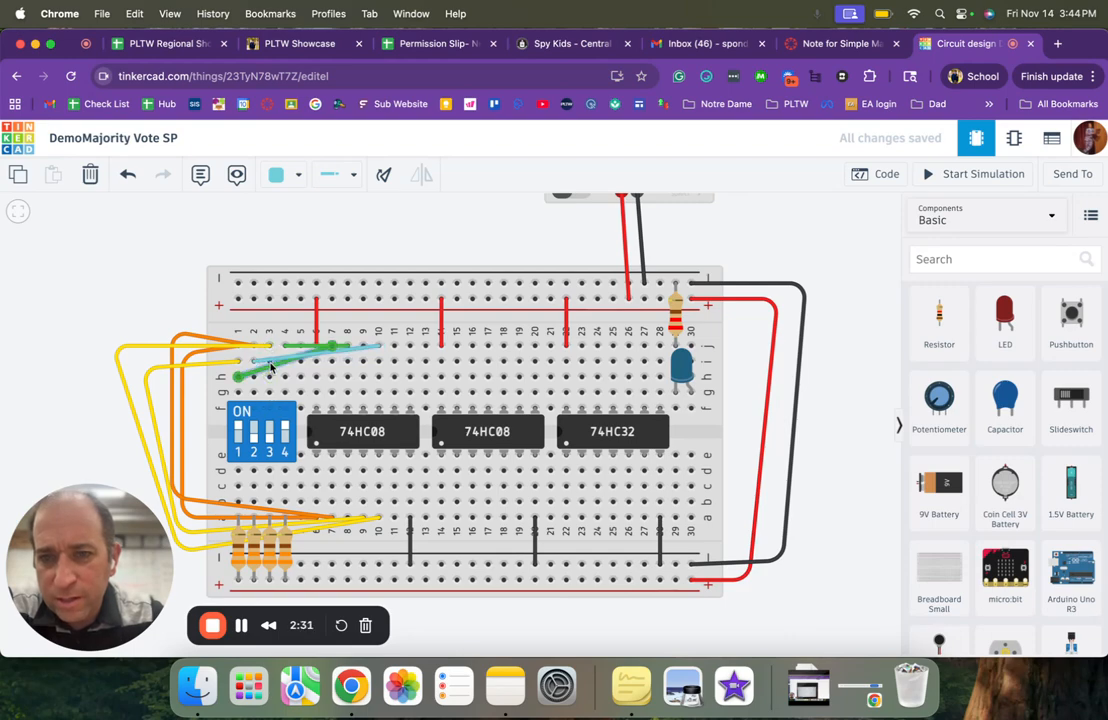
scroll(266, 368, up, 3)
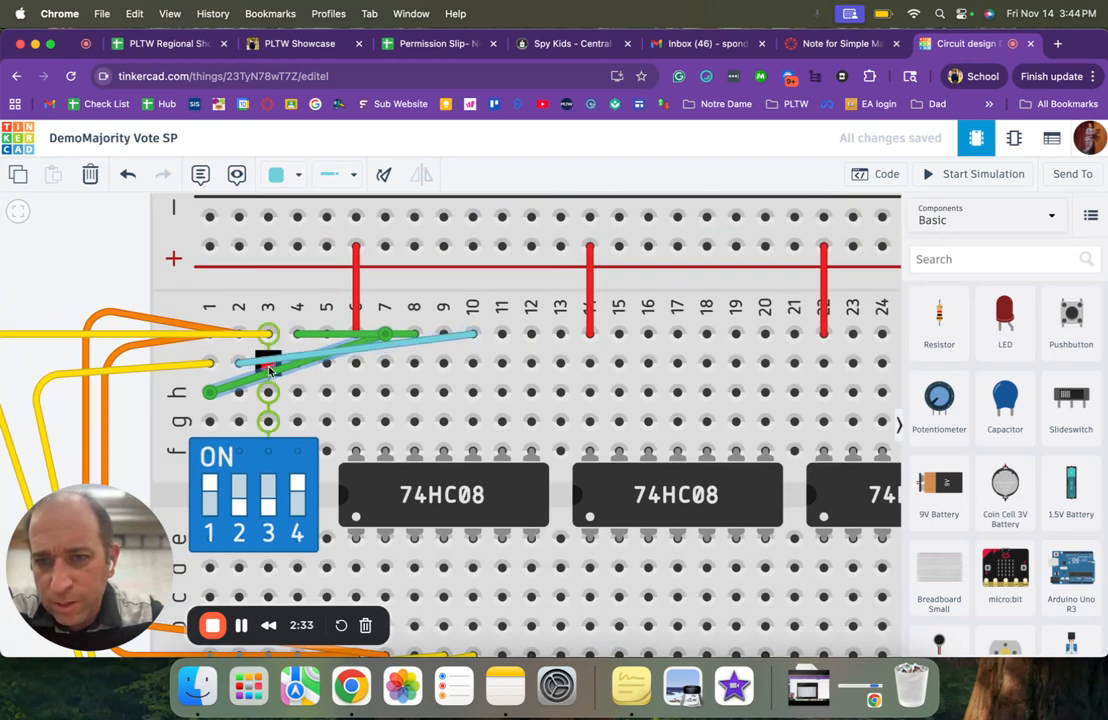
click(267, 363)
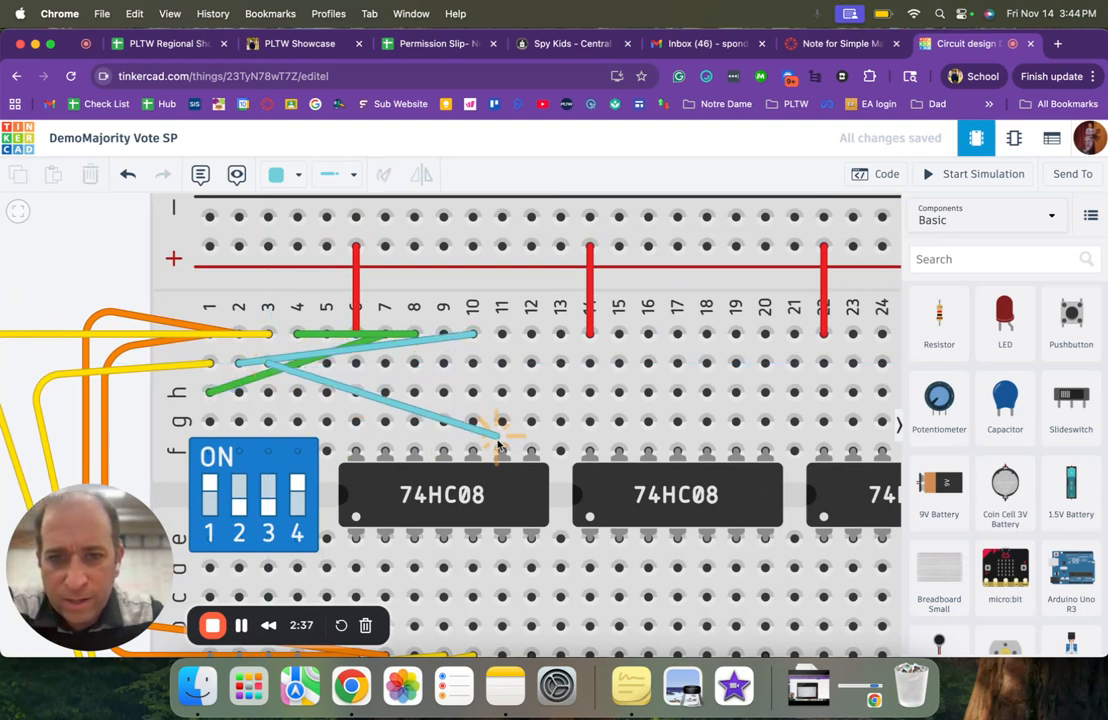
click(501, 333)
- Run turquoise wires from column 12 row j to column 14 row d and from column 4 row h to column 15 row d
scroll(544, 222, up, 2)
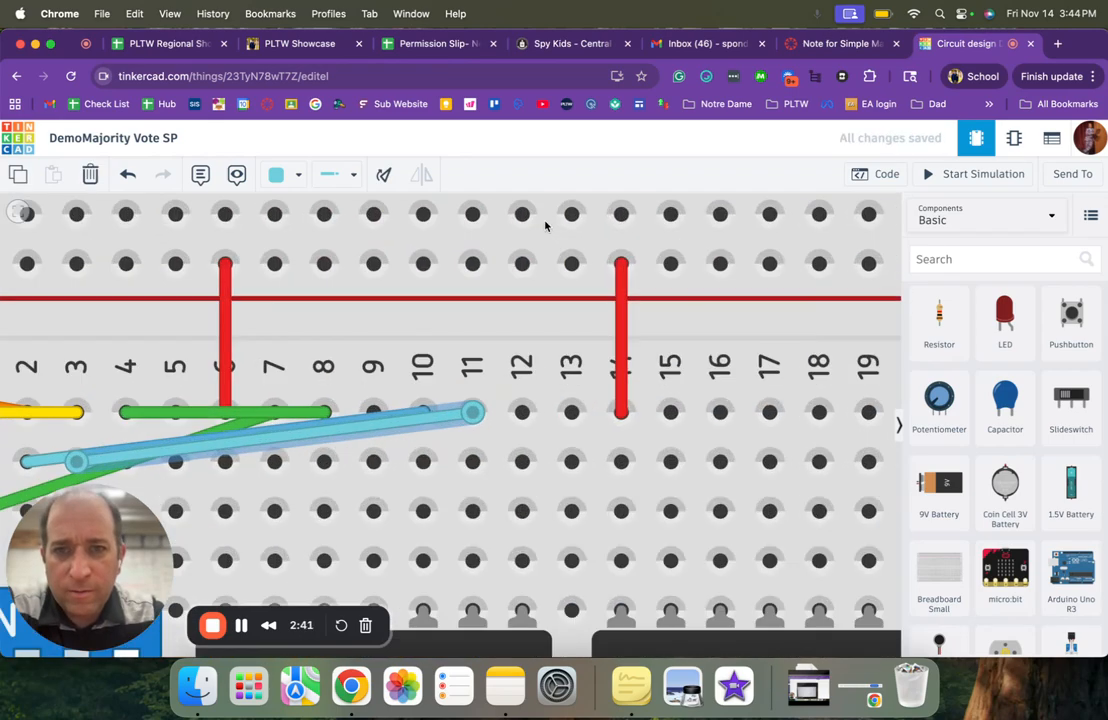
scroll(545, 226, down, 6)
scroll(545, 226, up, 5)
scroll(545, 226, down, 4)
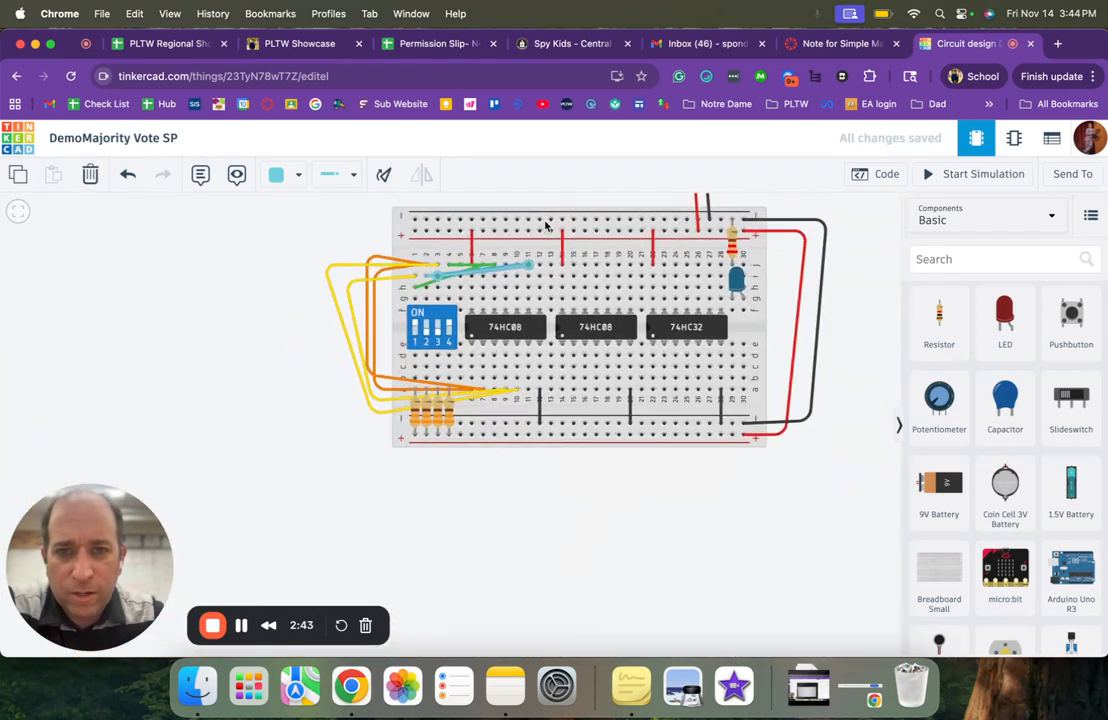
drag(504, 497, 412, 591)
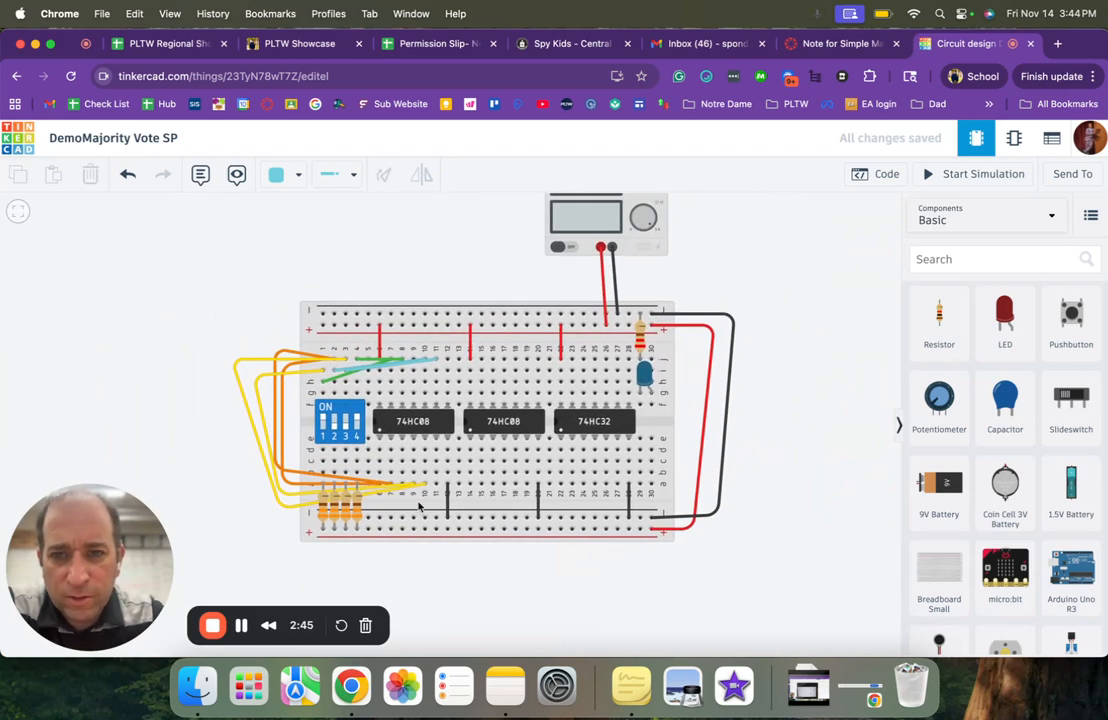
scroll(431, 438, down, 2)
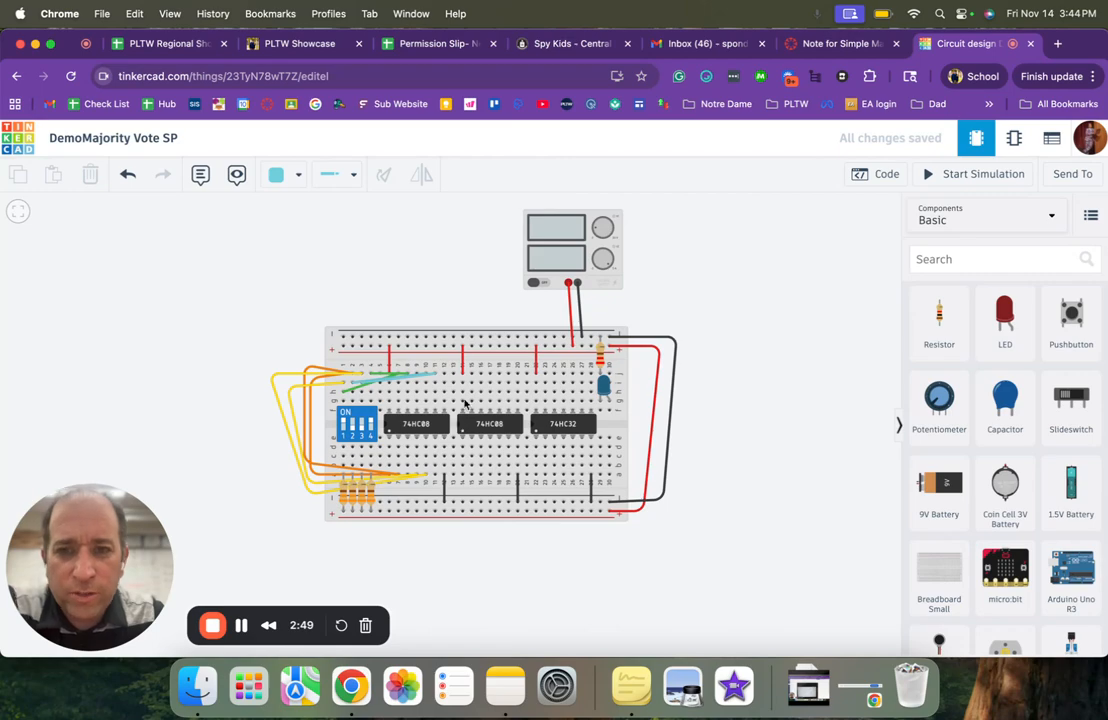
scroll(427, 385, up, 4)
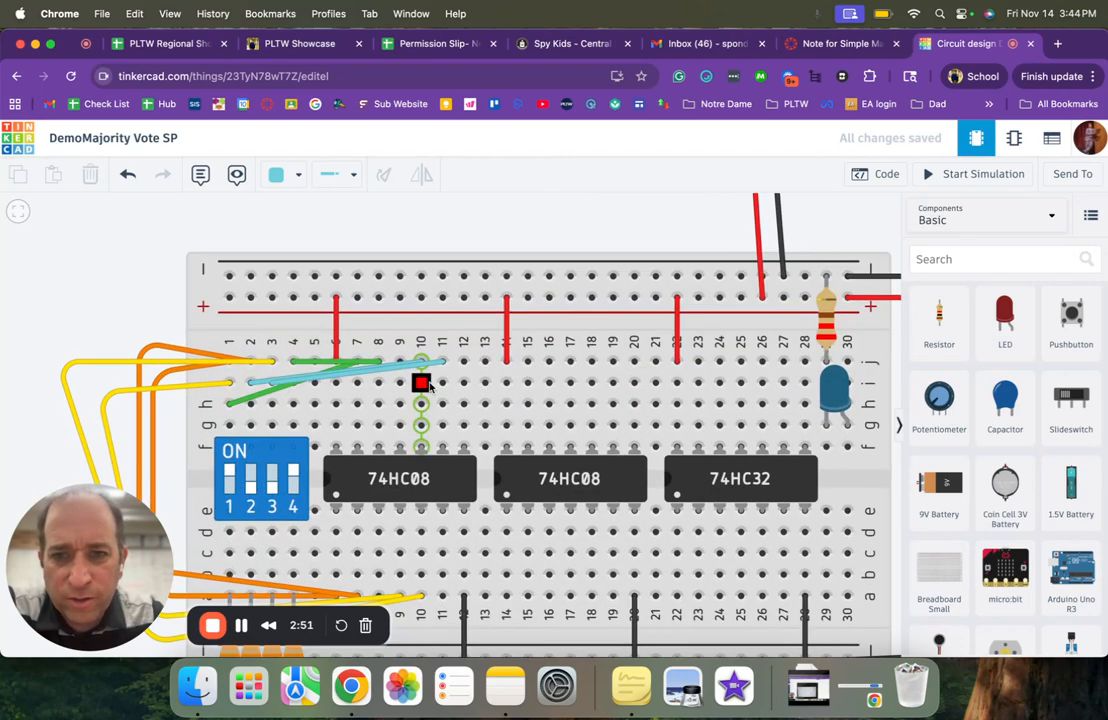
scroll(421, 383, down, 1)
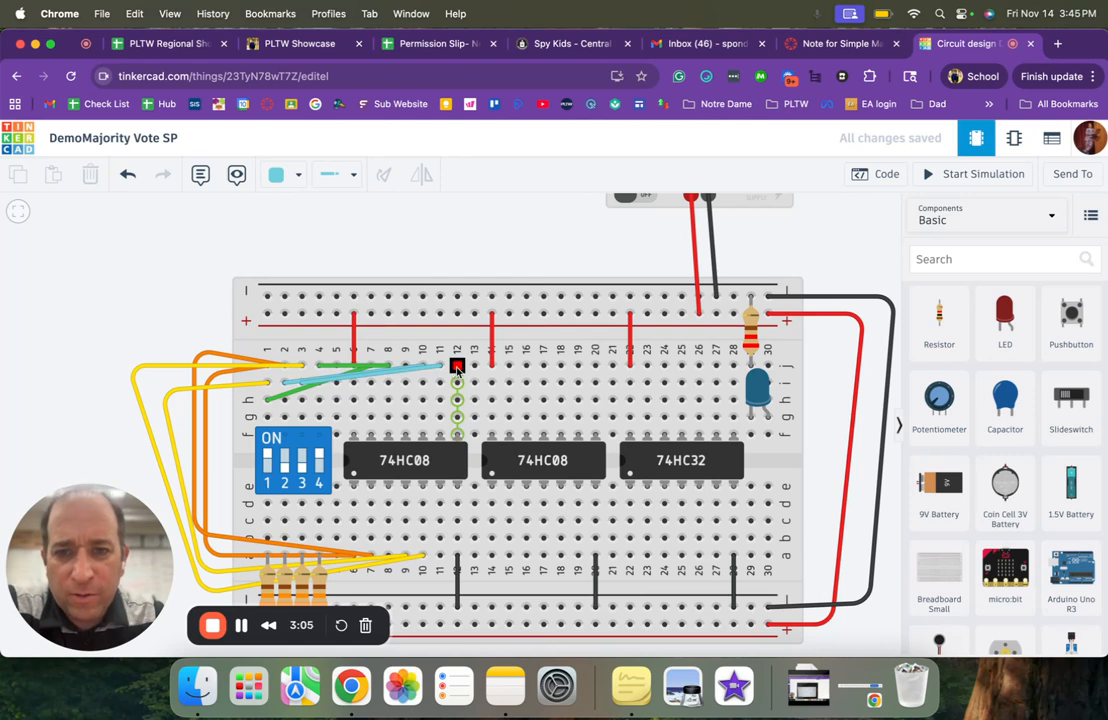
click(456, 366)
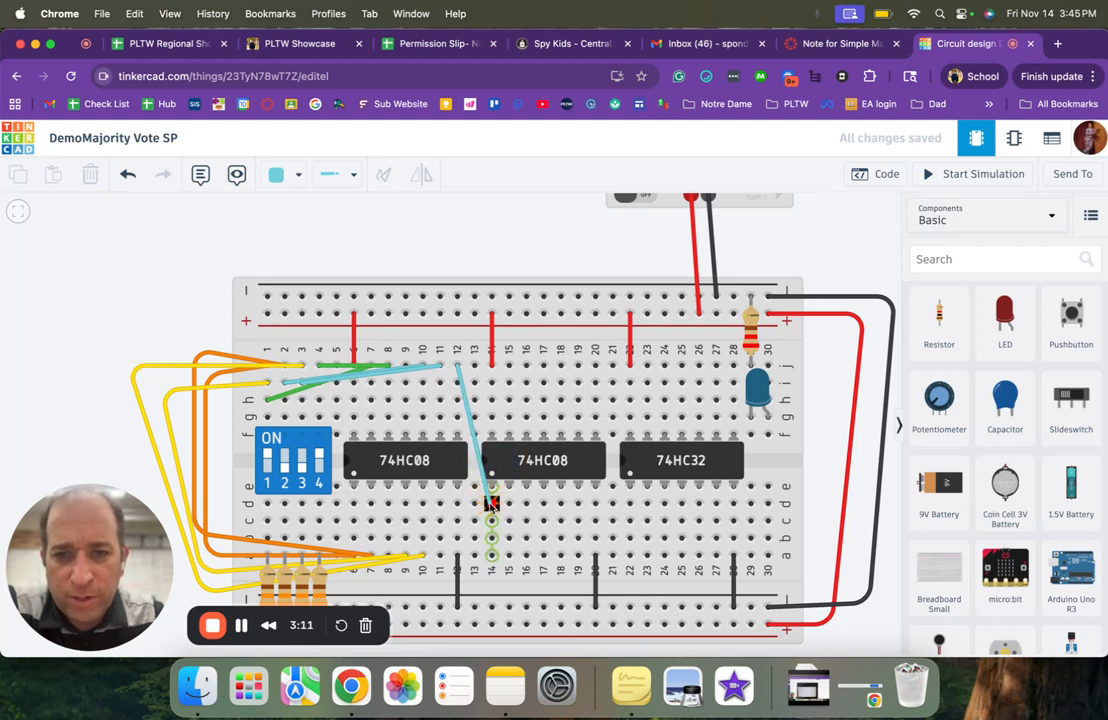
click(491, 503)
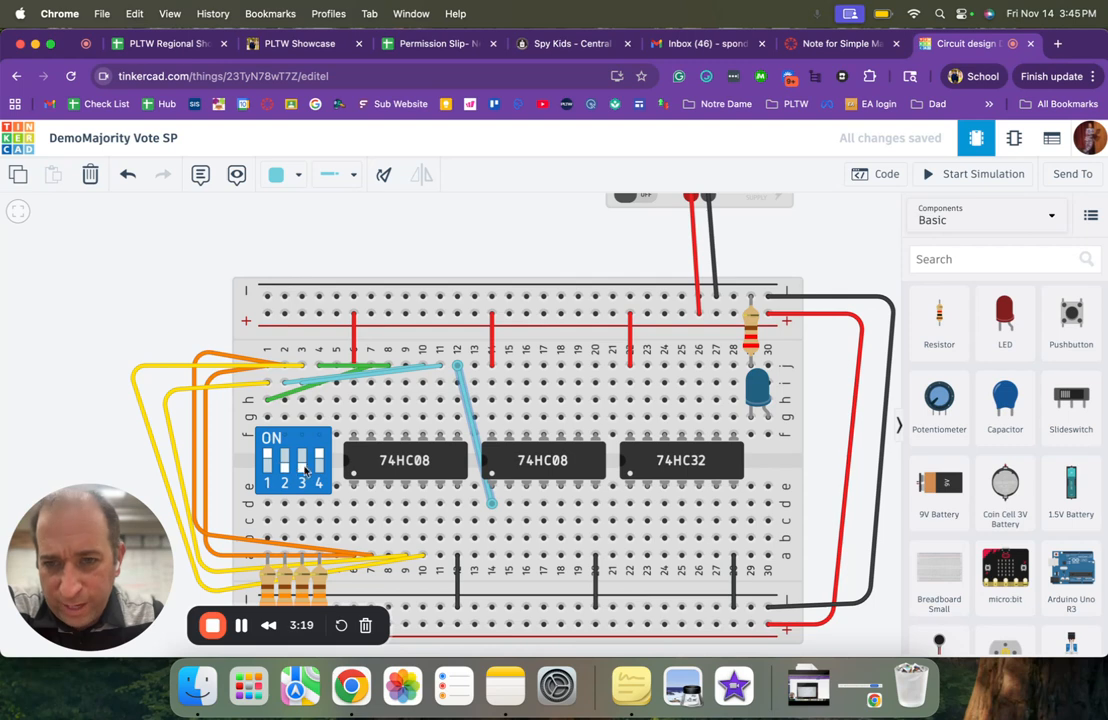
drag(318, 398, 508, 508)
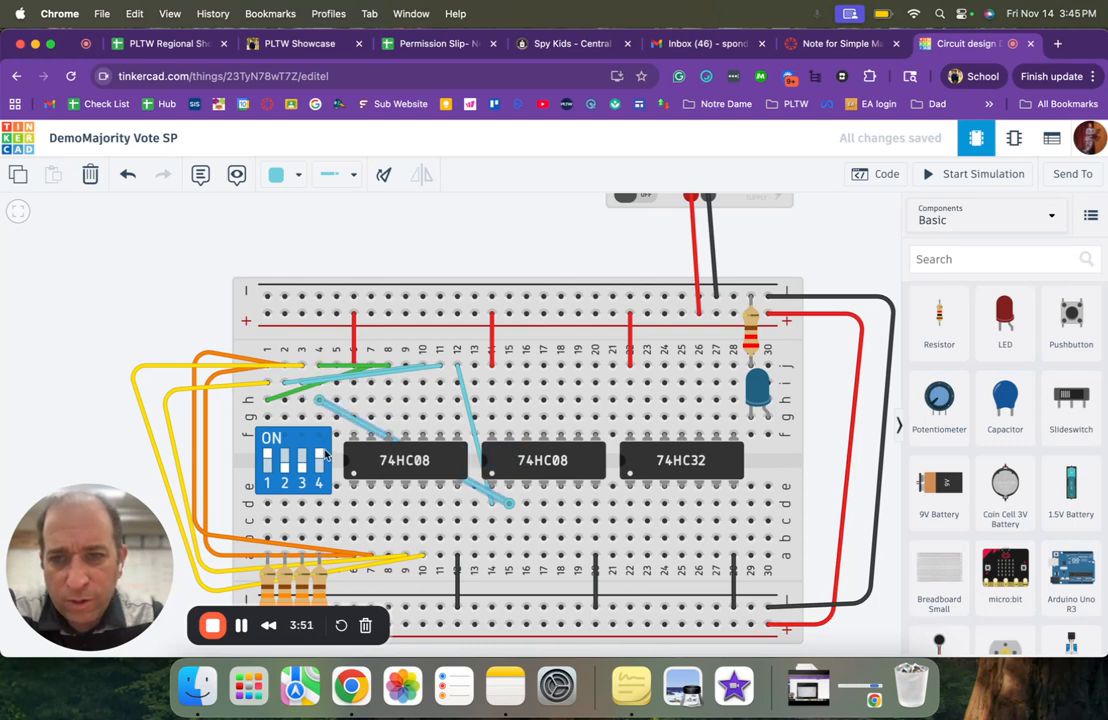
- Run a turquoise wire from column 16 row d to column 30 row f, linking the second 74HC08 to the LED
click(527, 503)
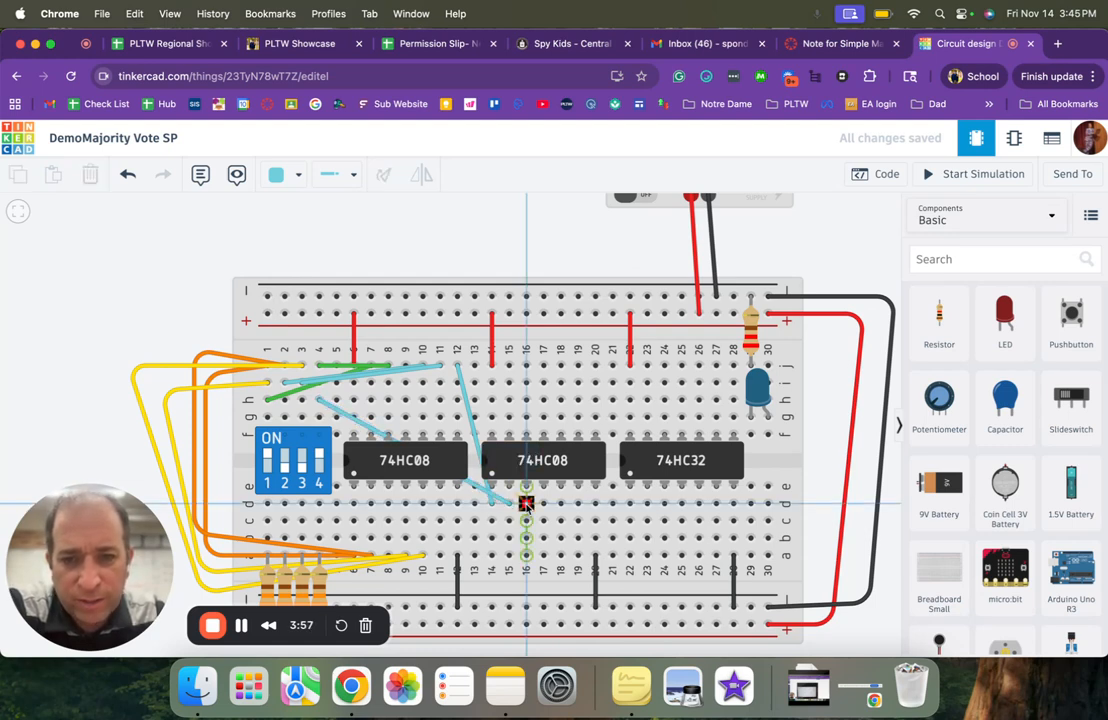
click(630, 476)
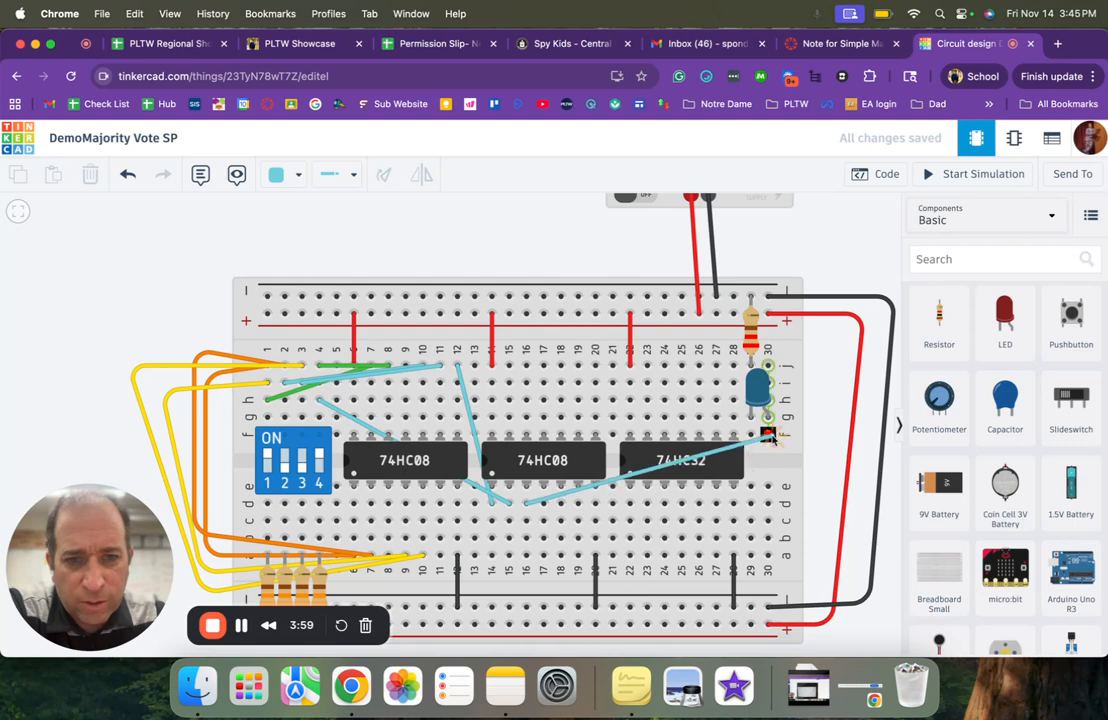
click(767, 435)
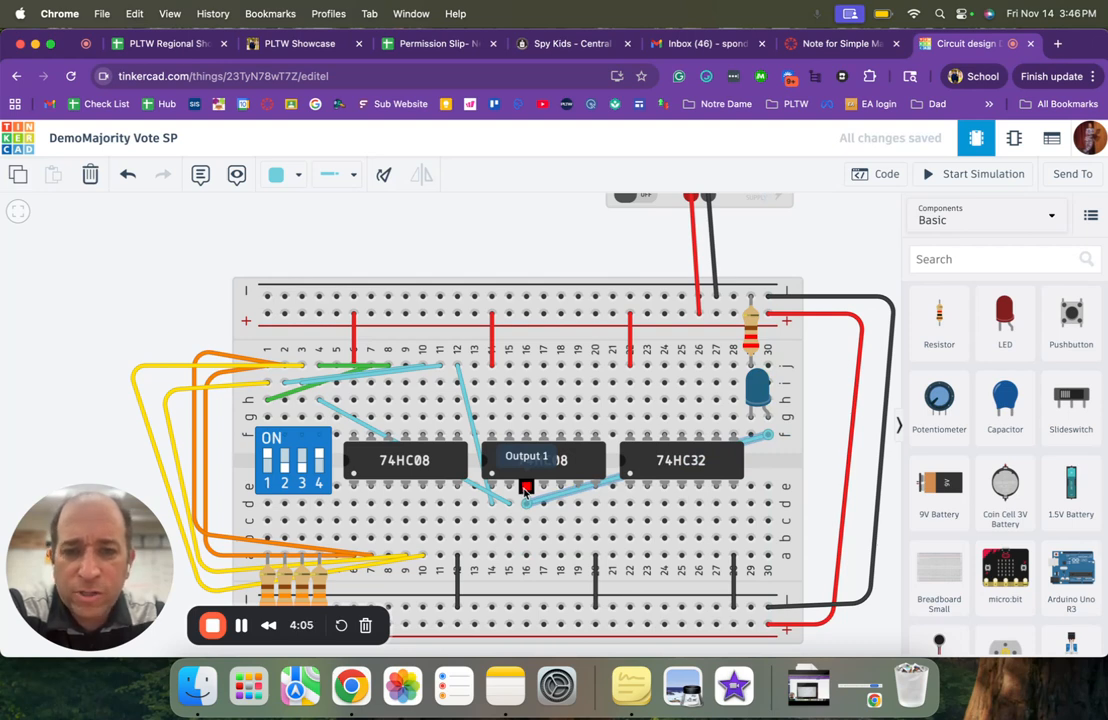
- Start the simulation and test the LED with DIP switch 1 off and switches 2, 3 and 4 on
click(955, 174)
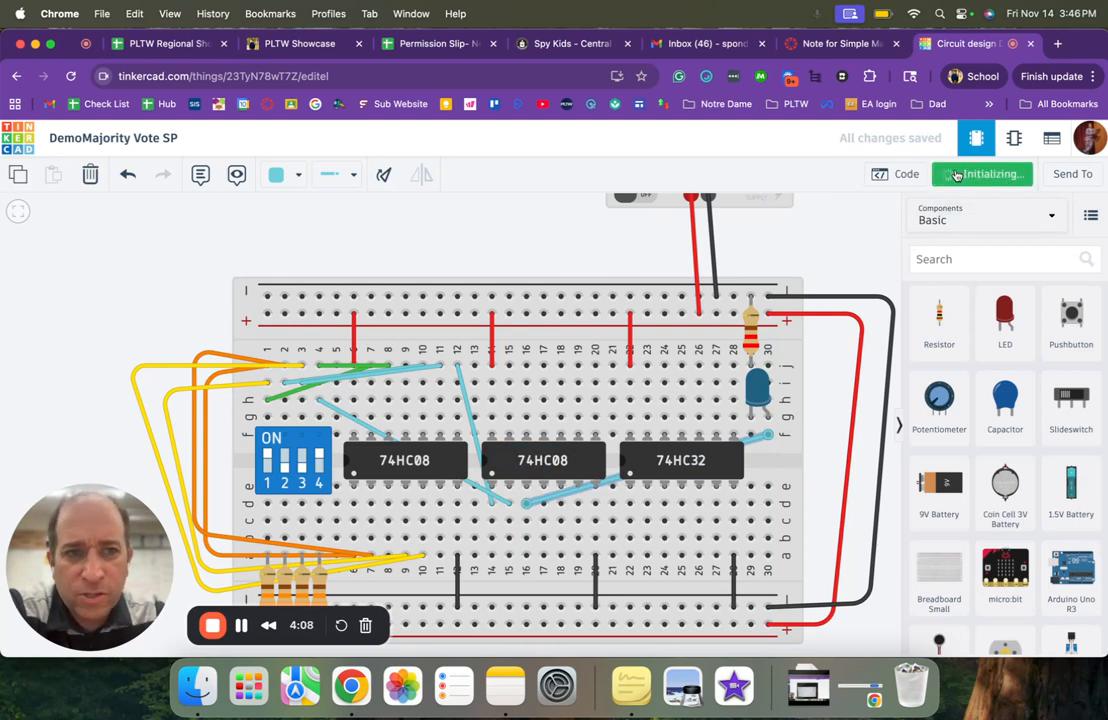
click(266, 456)
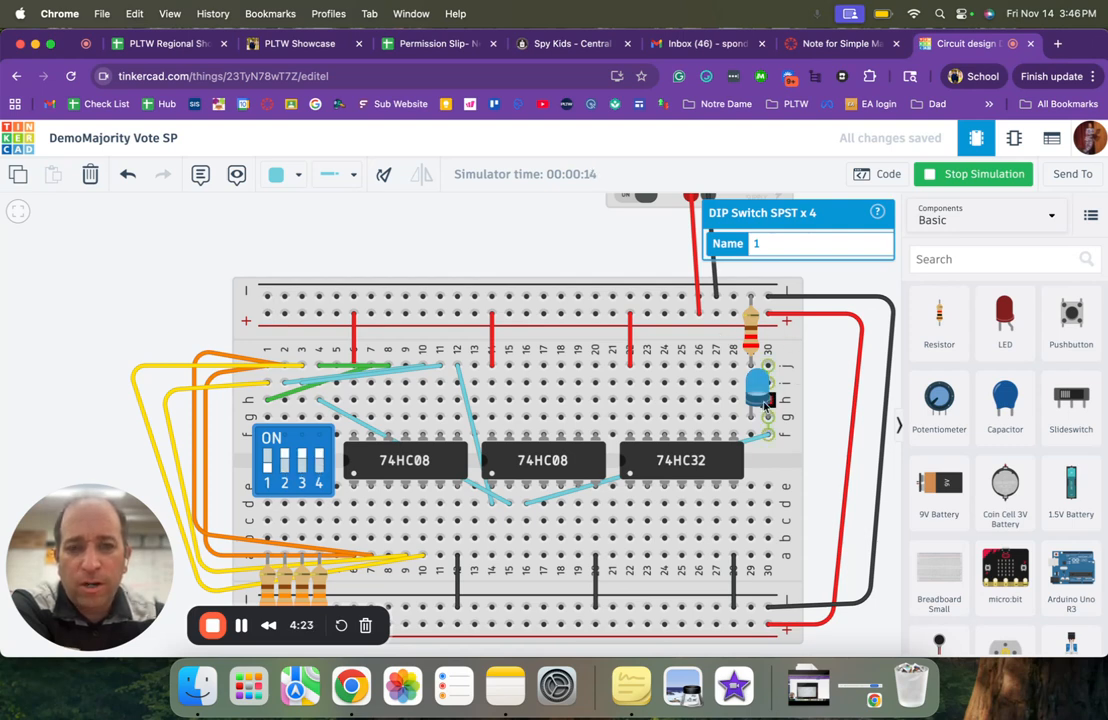
click(264, 459)
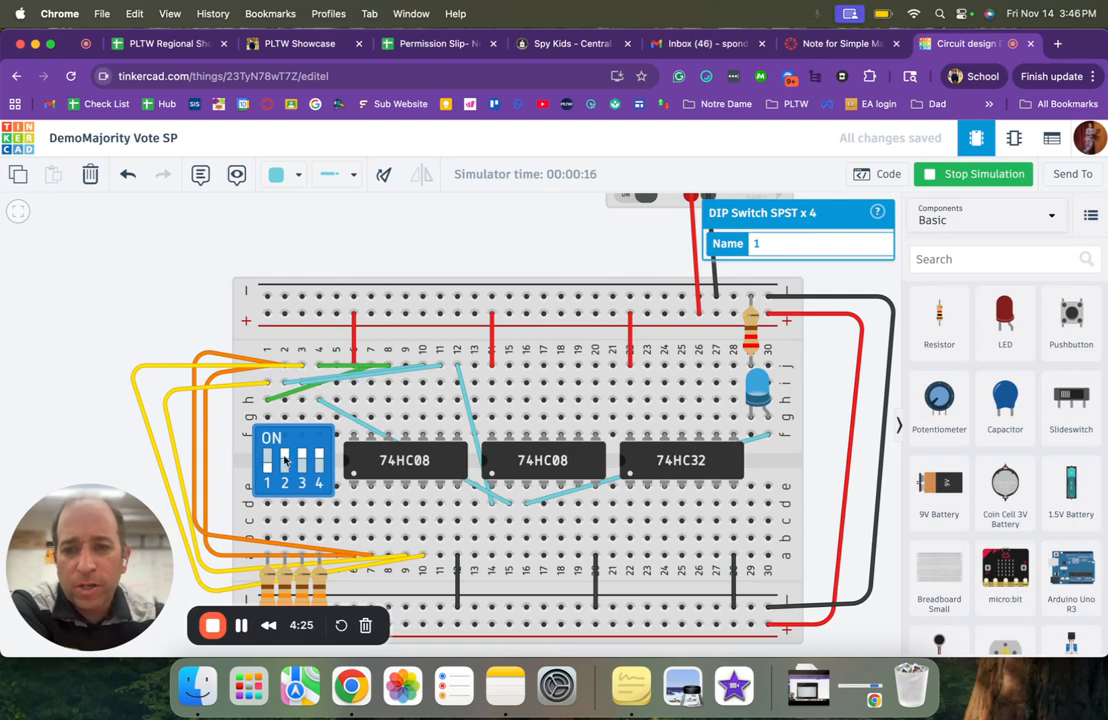
- Test other DIP switch combinations, including only 4 on and only 1 and 2 on, ending with switches 2, 3 and 4 on
click(285, 459)
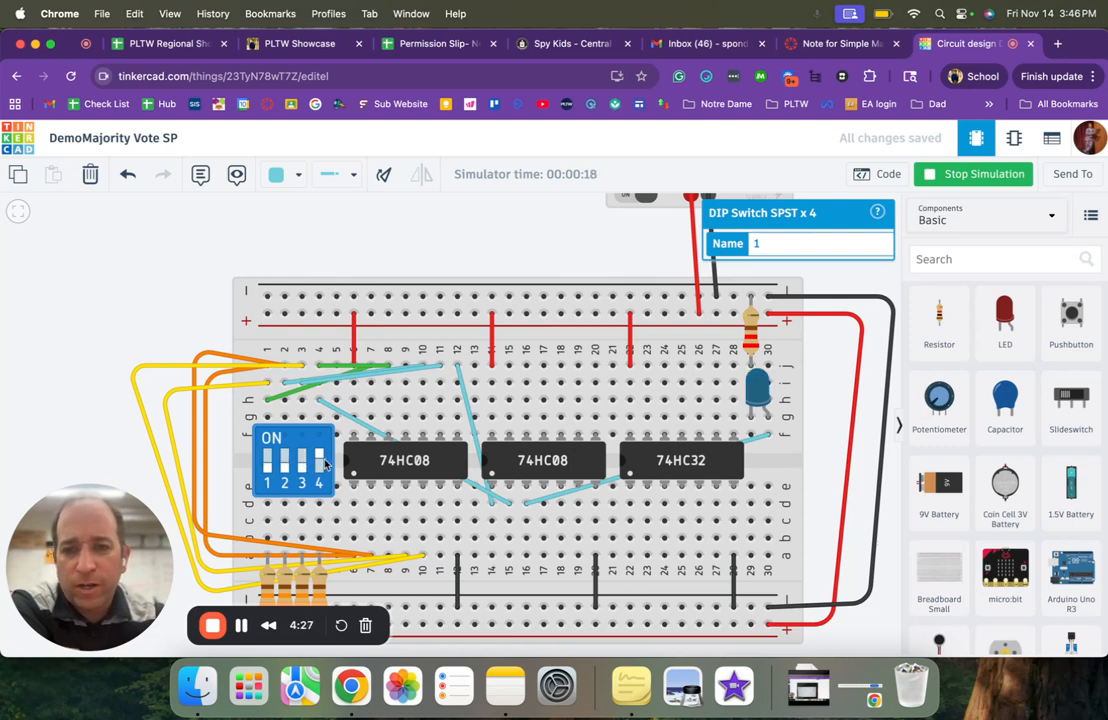
click(267, 474)
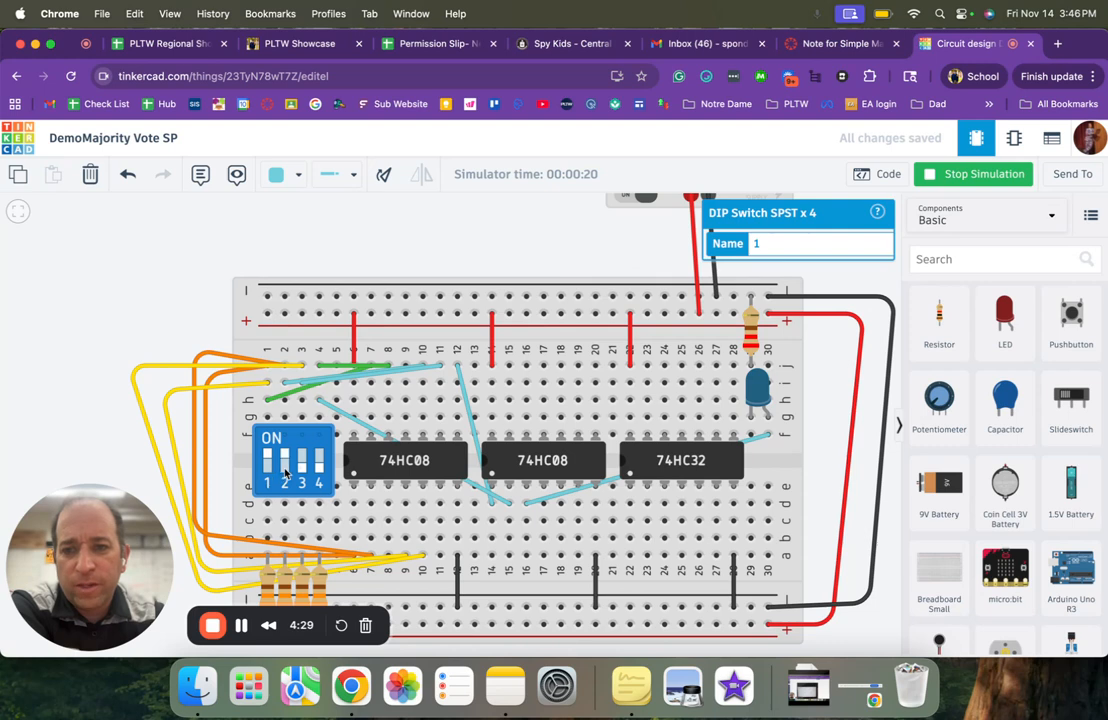
click(285, 472)
click(299, 471)
click(300, 471)
click(321, 469)
click(268, 457)
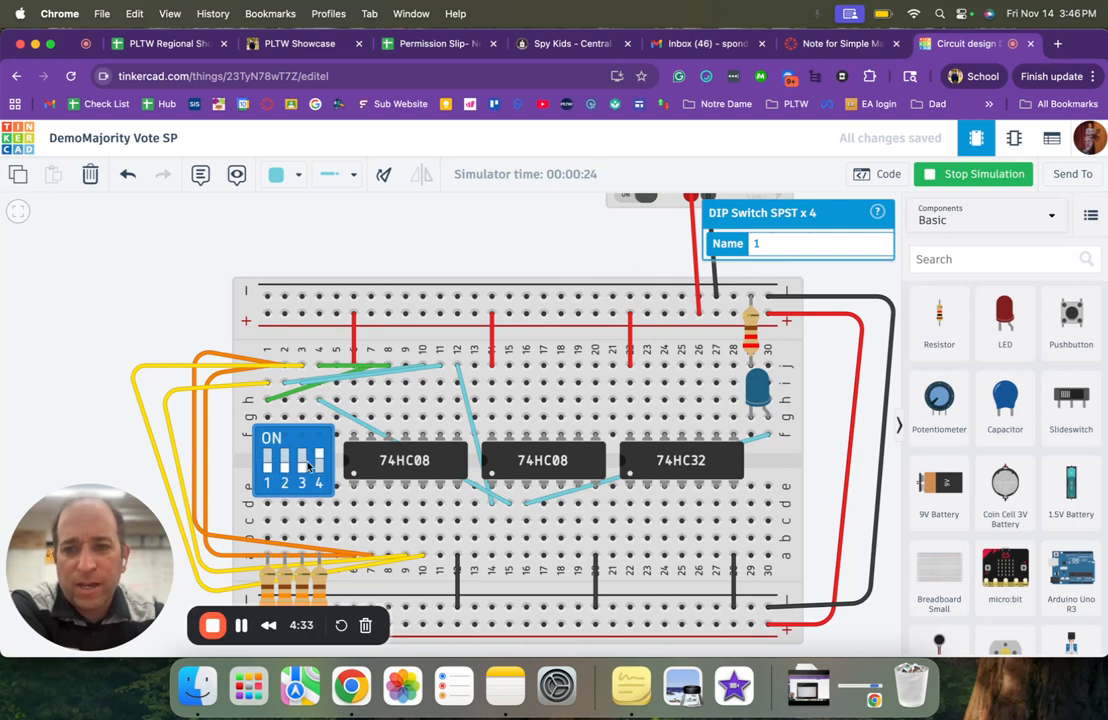
click(305, 467)
click(286, 470)
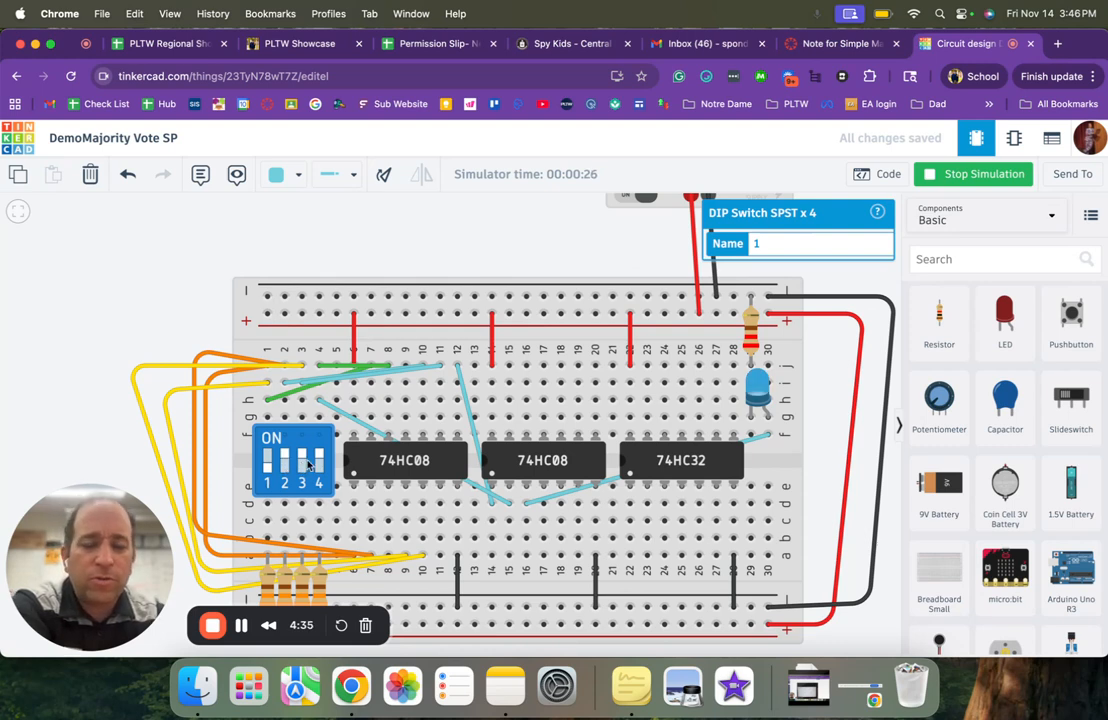
- Stop the simulation and delete the turquoise test wire between column 16 row d and column 30 row f
click(999, 174)
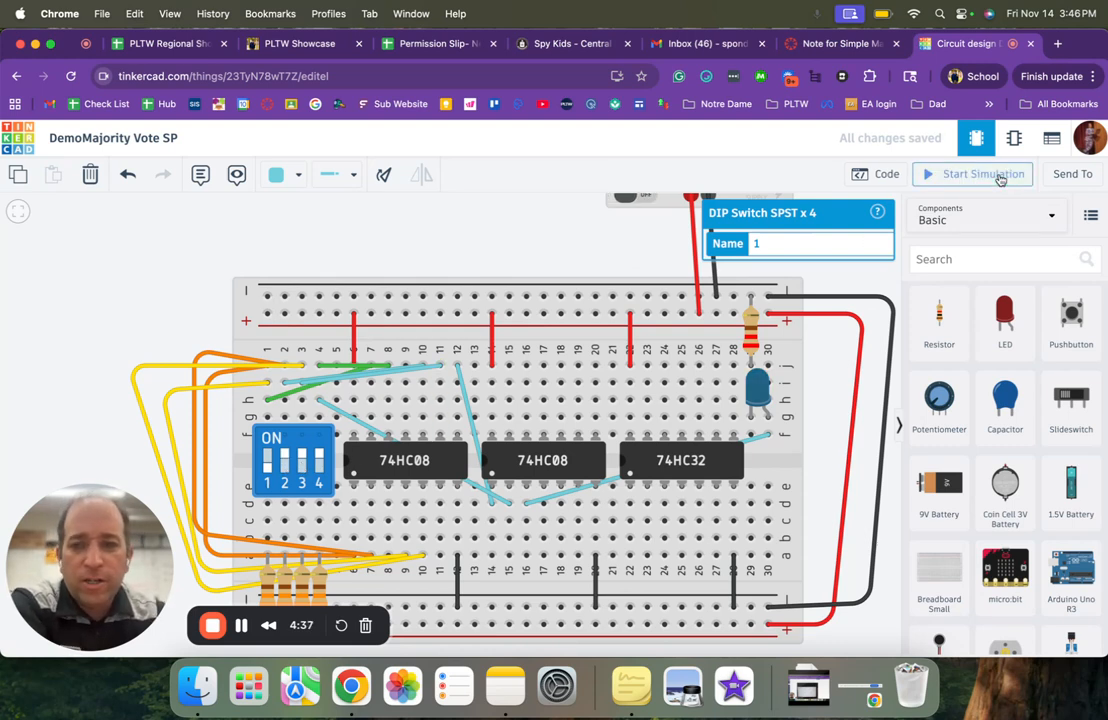
click(764, 438)
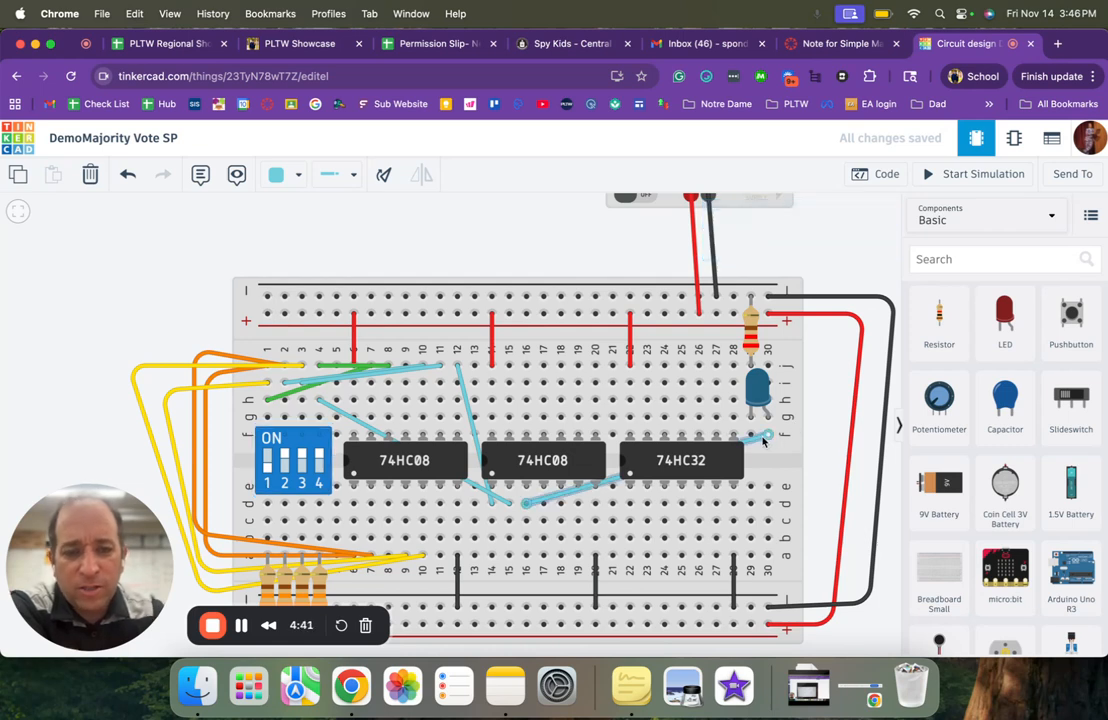
key(Delete)
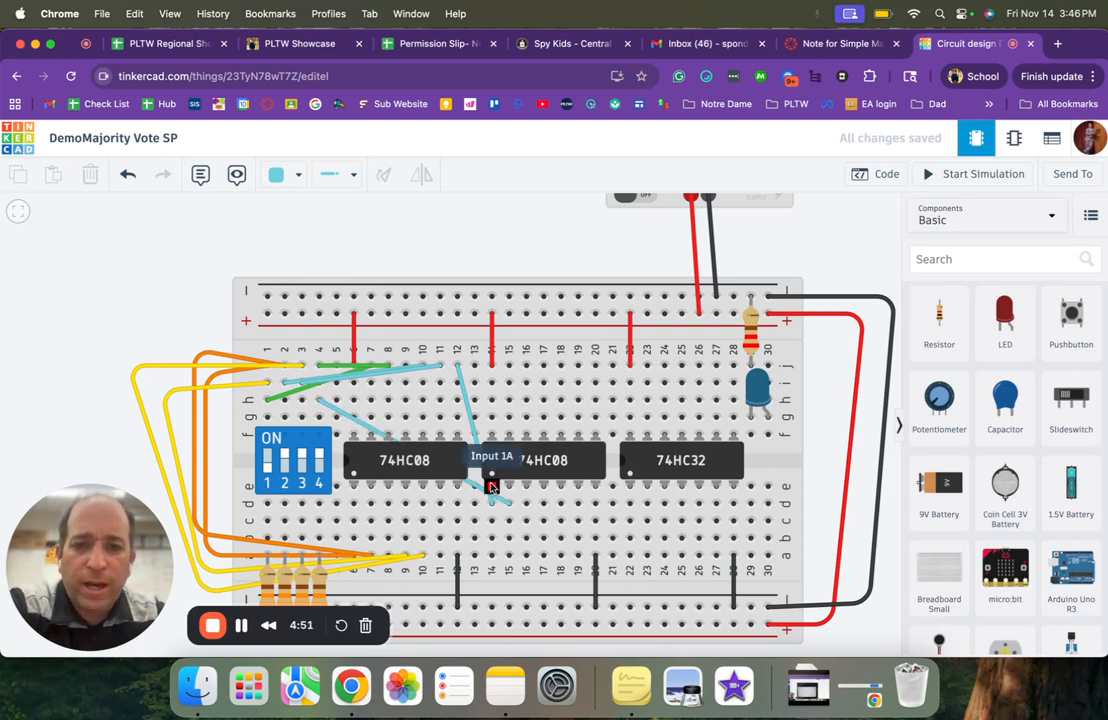
- Check the simplified schematic in the Simple Majority Vote note and return to the Tinkercad circuit
click(830, 45)
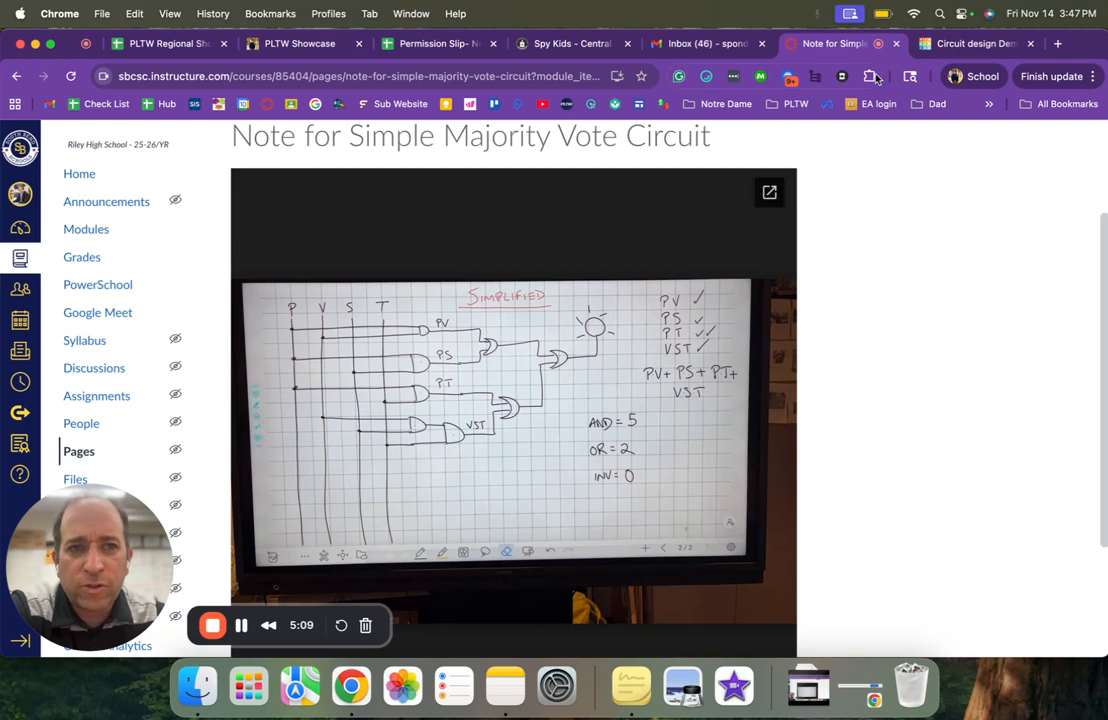
click(950, 43)
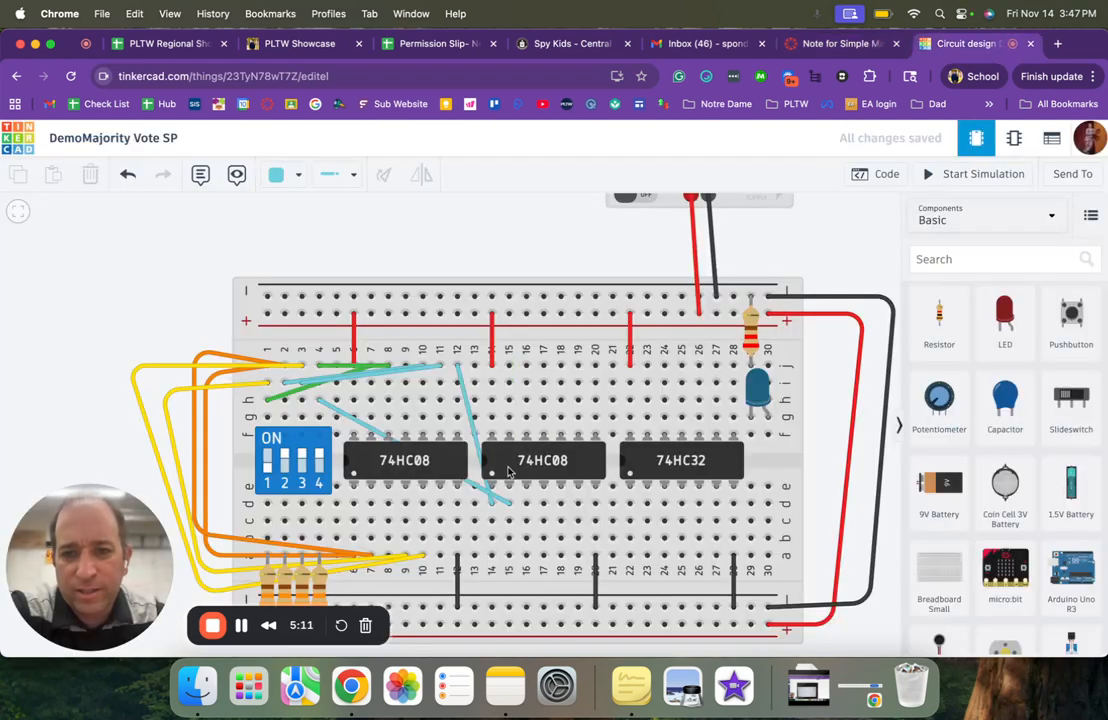